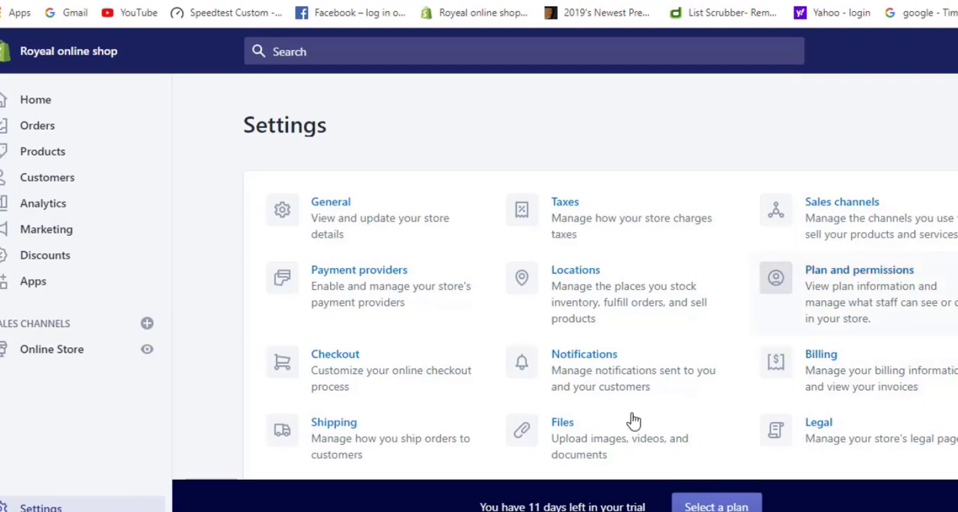
Open the store's Payment providers settings and review the PayPal, third-party and alternative payment sections
{"action": "left_click", "coordinate": [365, 271]}
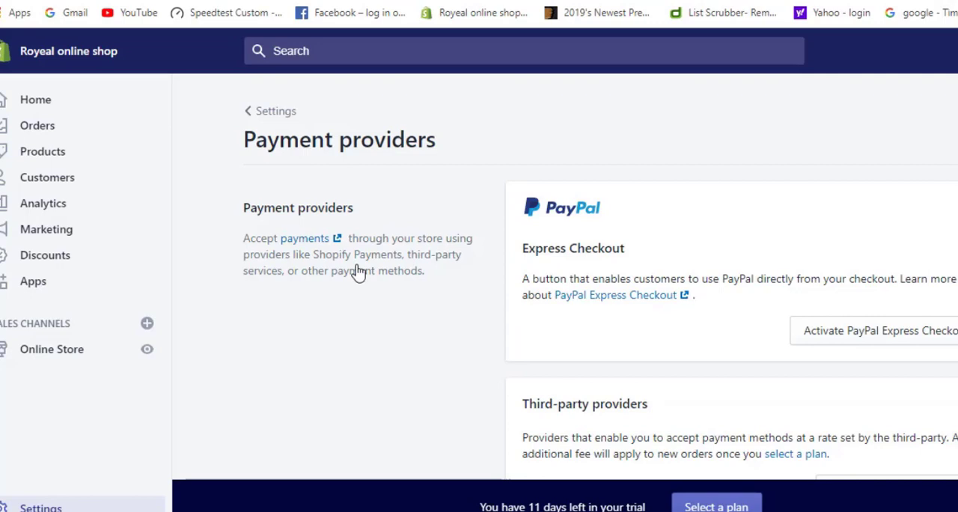
{"action": "scroll", "coordinate": [410, 362], "scroll_direction": "down", "scroll_amount": 1}
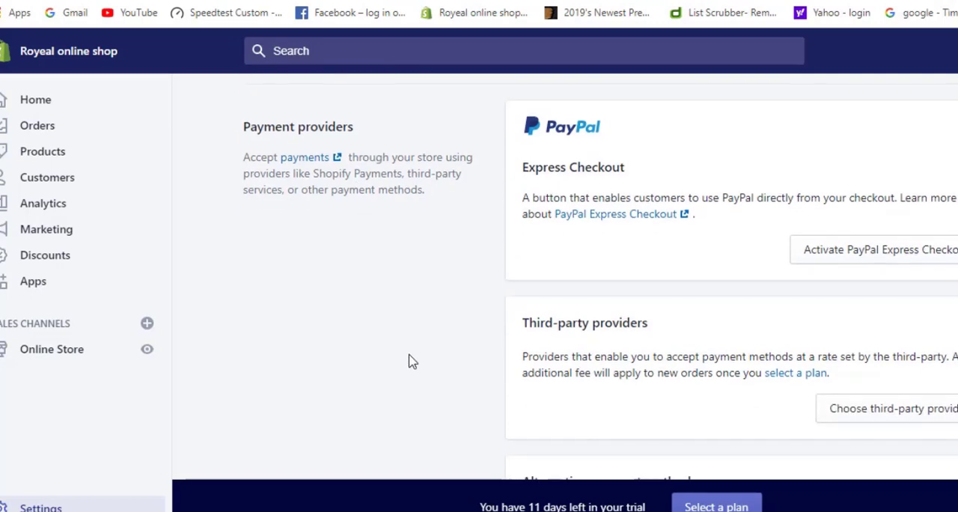
{"action": "scroll", "coordinate": [410, 362], "scroll_direction": "down", "scroll_amount": 2}
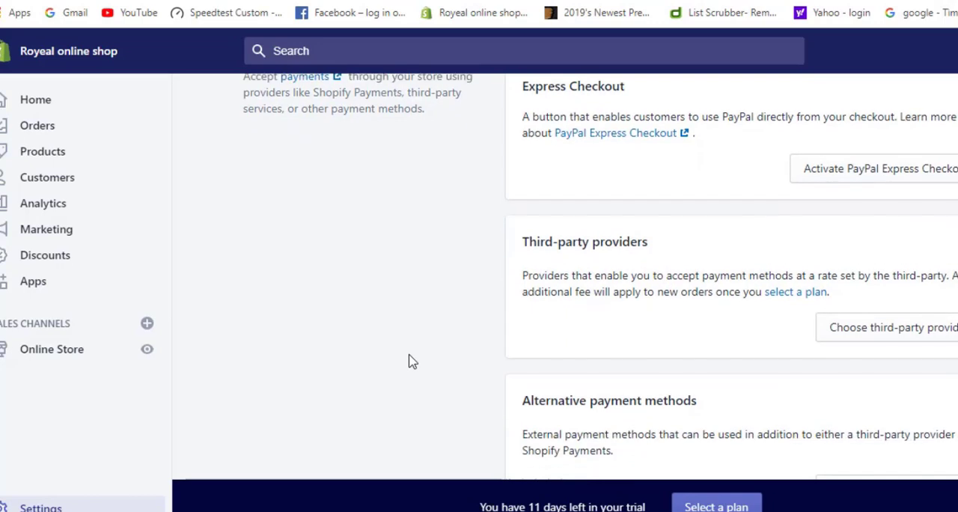
{"action": "scroll", "coordinate": [410, 361], "scroll_direction": "up", "scroll_amount": 3}
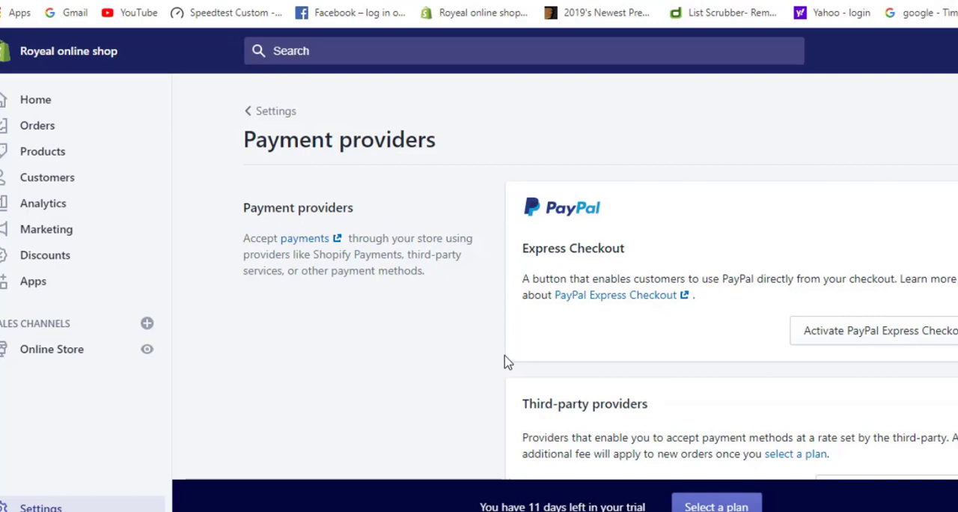
{"action": "scroll", "coordinate": [508, 360], "scroll_direction": "down", "scroll_amount": 1}
{"action": "scroll", "coordinate": [509, 359], "scroll_direction": "up", "scroll_amount": 1}
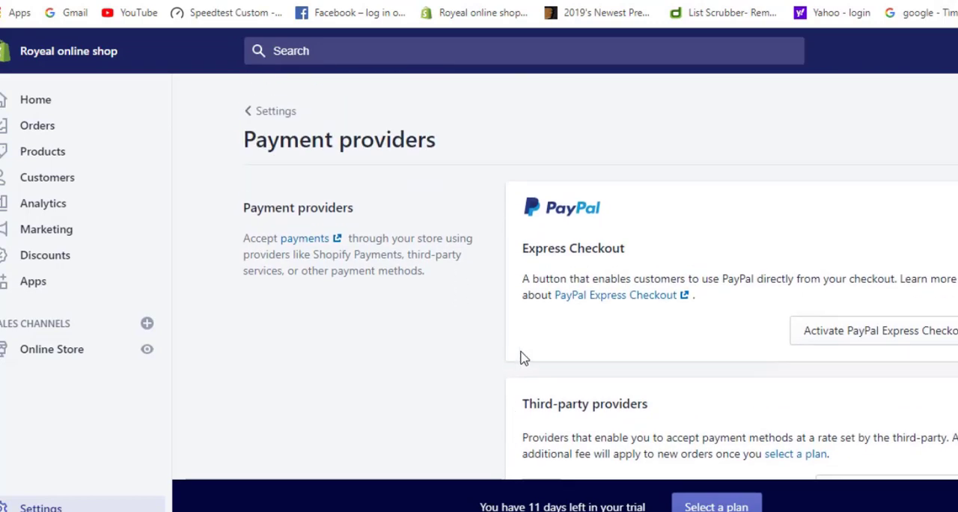
Start activating PayPal Express Checkout to view PayPal's login page, and return to the Payment providers settings without logging in
{"action": "left_click", "coordinate": [840, 341]}
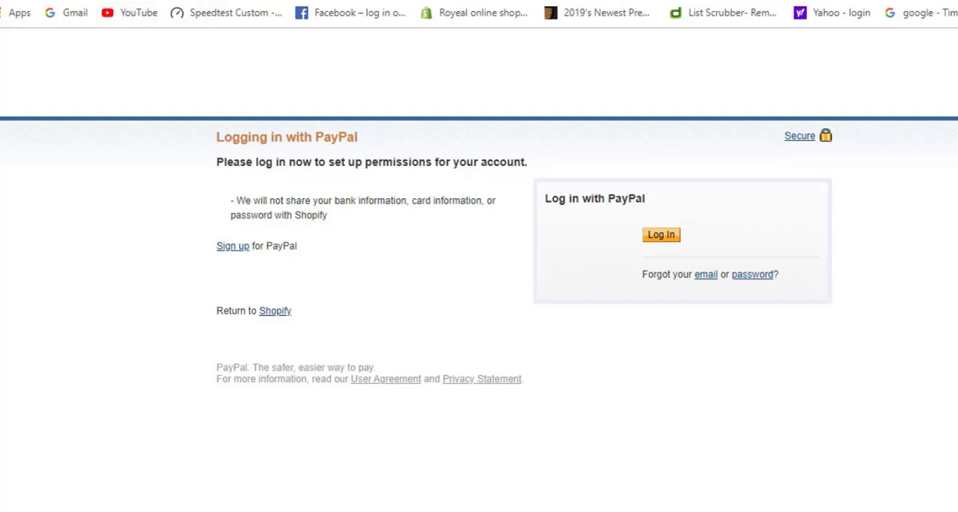
{"action": "left_click", "coordinate": [139, 2]}
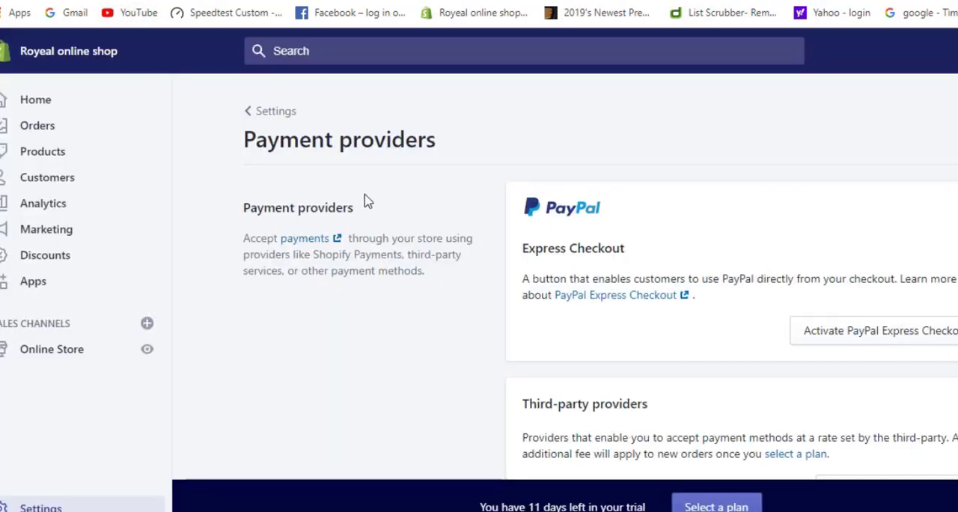
{"action": "scroll", "coordinate": [636, 337], "scroll_direction": "down", "scroll_amount": 2}
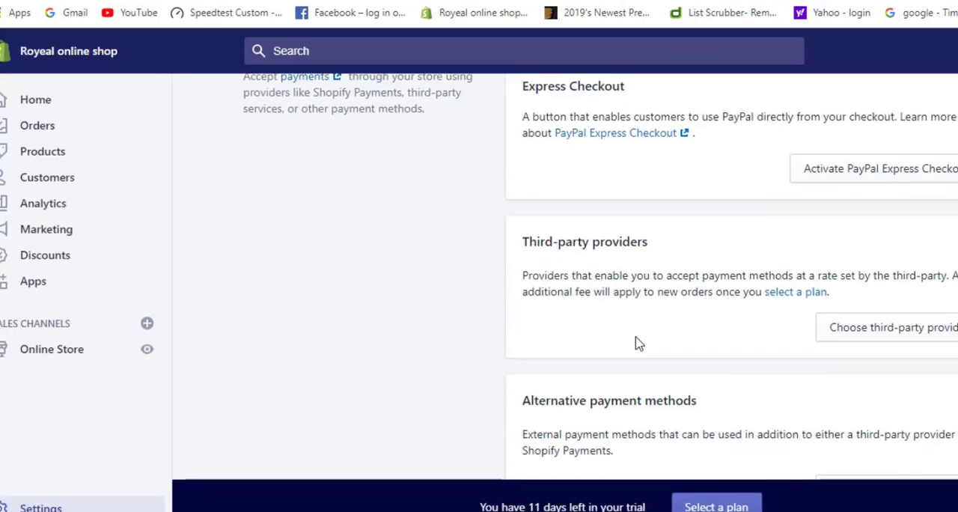
{"action": "scroll", "coordinate": [635, 343], "scroll_direction": "up", "scroll_amount": 2}
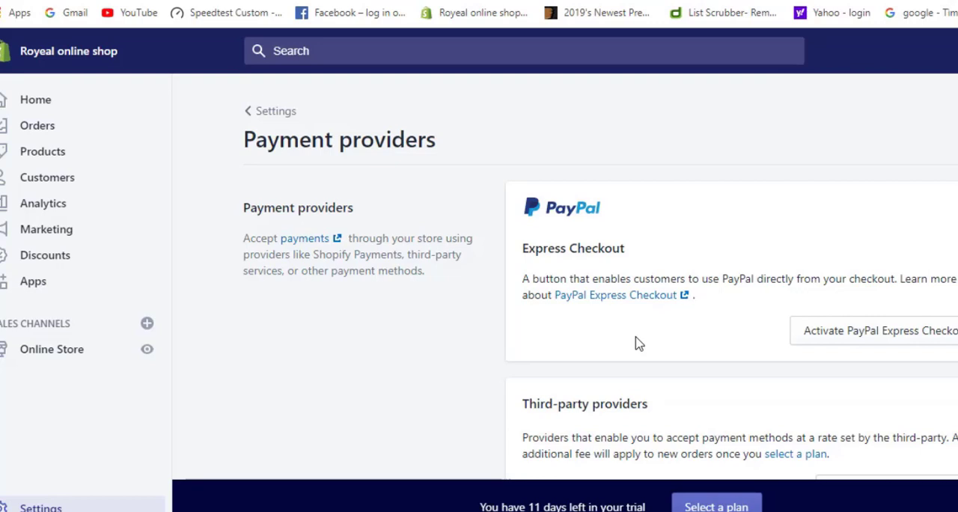
Examine the list of third-party payment providers for country availability and accepted cards, and return to the Payment providers settings
{"action": "scroll", "coordinate": [637, 343], "scroll_direction": "down", "scroll_amount": 1}
{"action": "scroll", "coordinate": [679, 349], "scroll_direction": "down", "scroll_amount": 1}
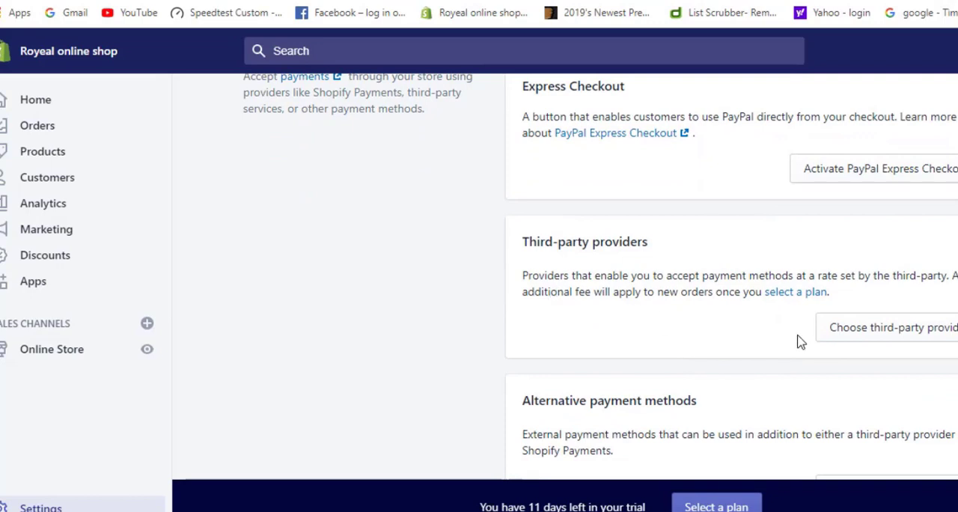
{"action": "scroll", "coordinate": [798, 338], "scroll_direction": "down", "scroll_amount": 1}
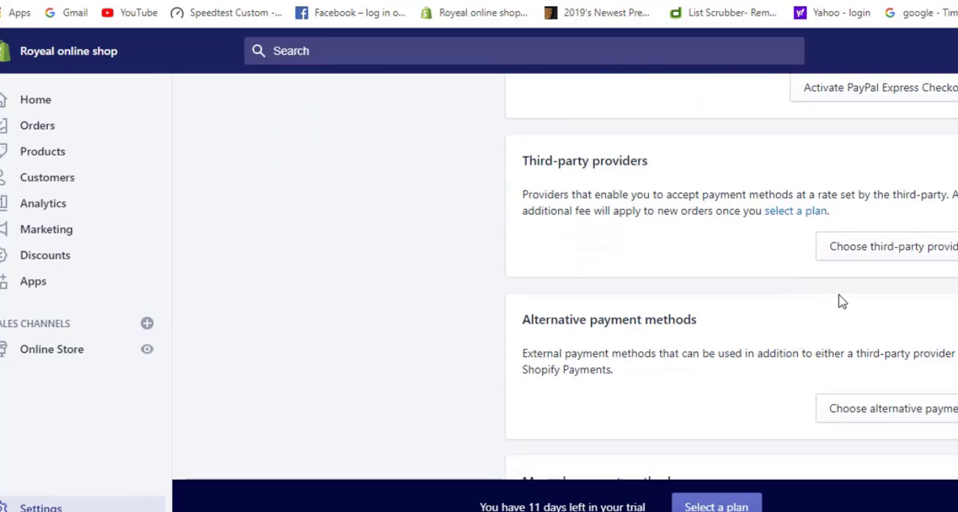
{"action": "left_click", "coordinate": [875, 256]}
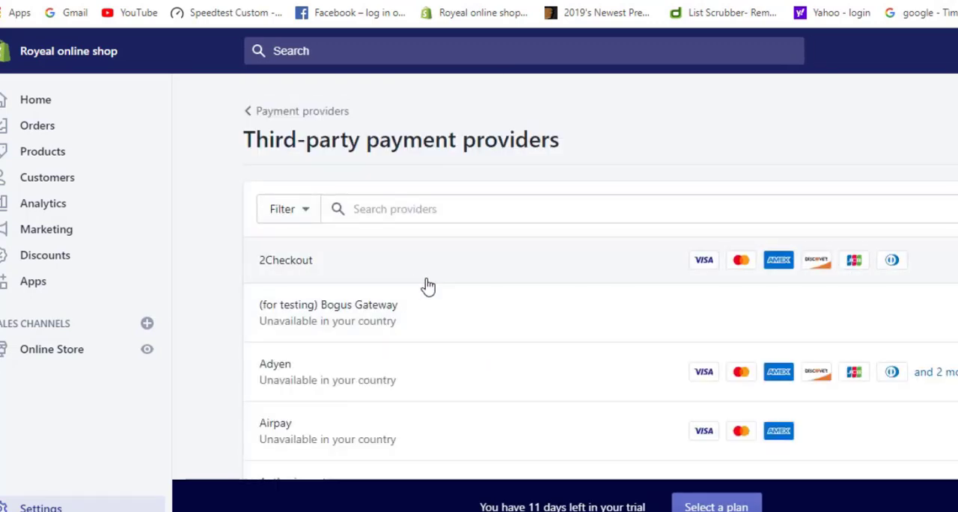
{"action": "scroll", "coordinate": [741, 235], "scroll_direction": "down", "scroll_amount": 1}
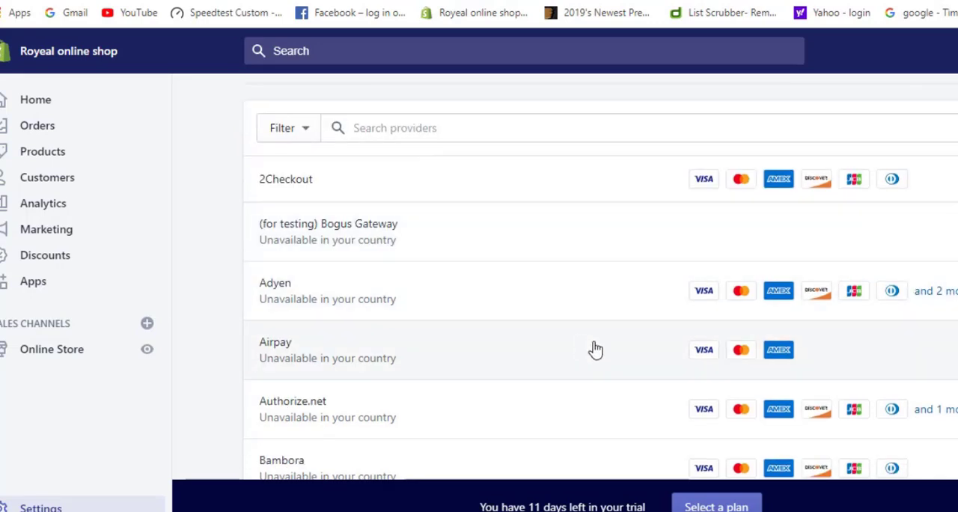
{"action": "scroll", "coordinate": [729, 344], "scroll_direction": "down", "scroll_amount": 2}
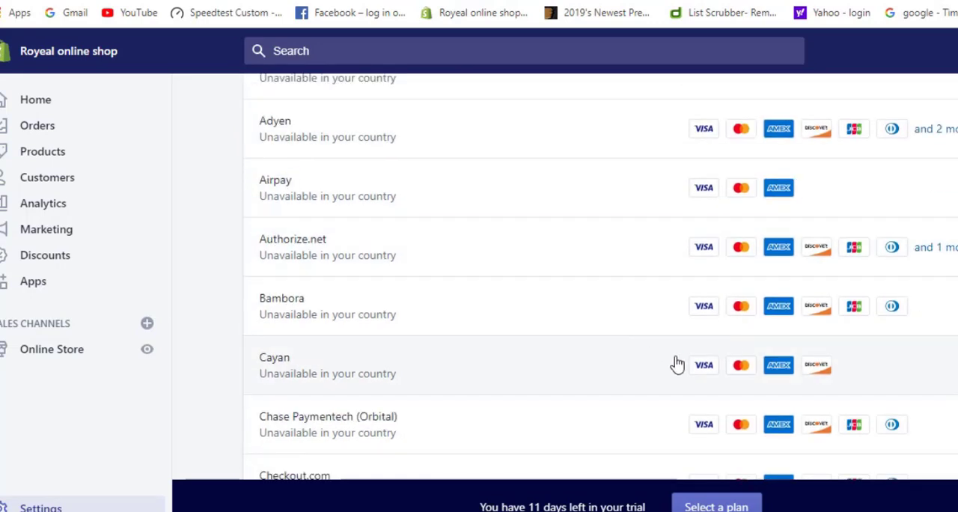
{"action": "scroll", "coordinate": [720, 363], "scroll_direction": "down", "scroll_amount": 1}
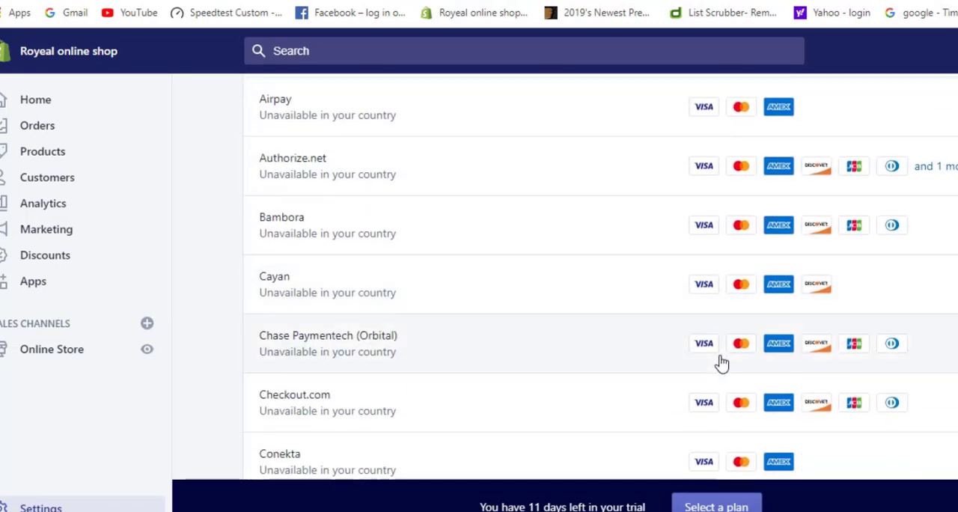
{"action": "scroll", "coordinate": [633, 374], "scroll_direction": "down", "scroll_amount": 2}
{"action": "scroll", "coordinate": [562, 363], "scroll_direction": "down", "scroll_amount": 2}
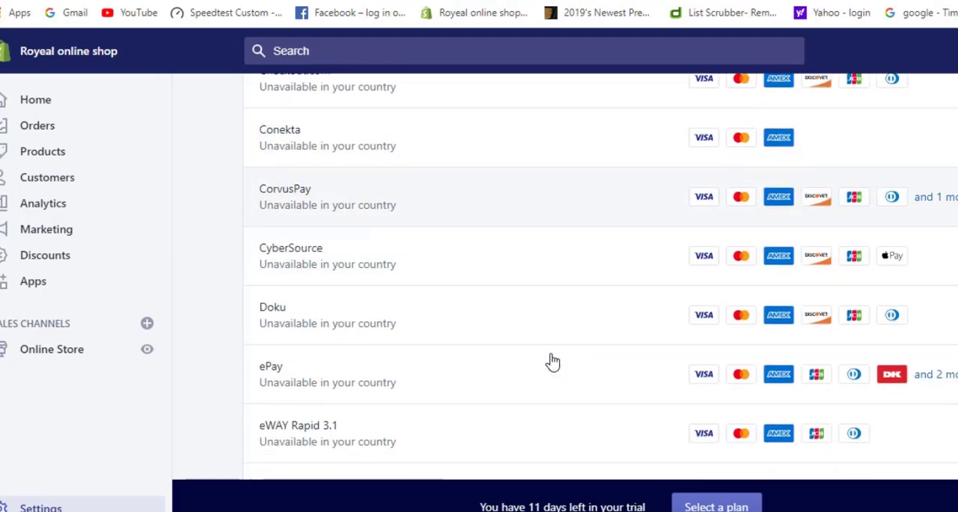
{"action": "scroll", "coordinate": [366, 333], "scroll_direction": "down", "scroll_amount": 2}
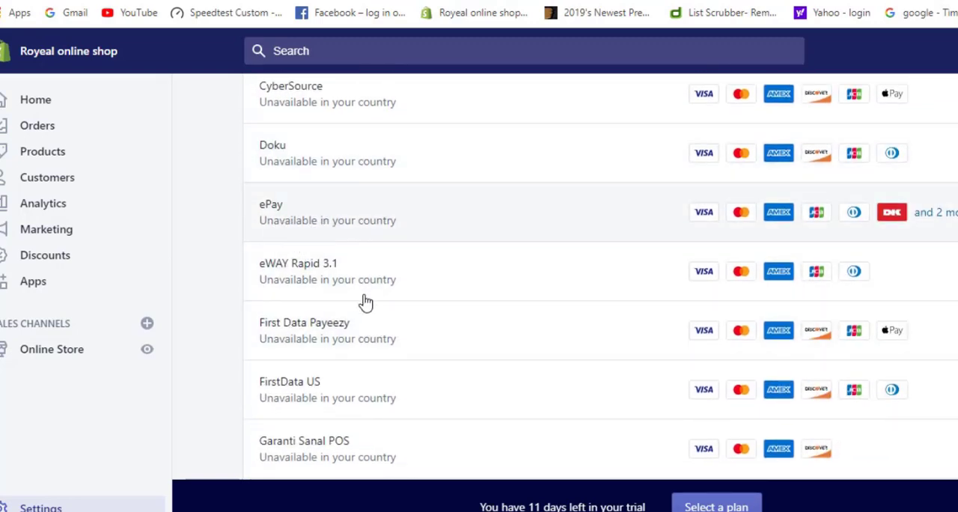
{"action": "scroll", "coordinate": [426, 331], "scroll_direction": "down", "scroll_amount": 7}
{"action": "scroll", "coordinate": [424, 331], "scroll_direction": "down", "scroll_amount": 5}
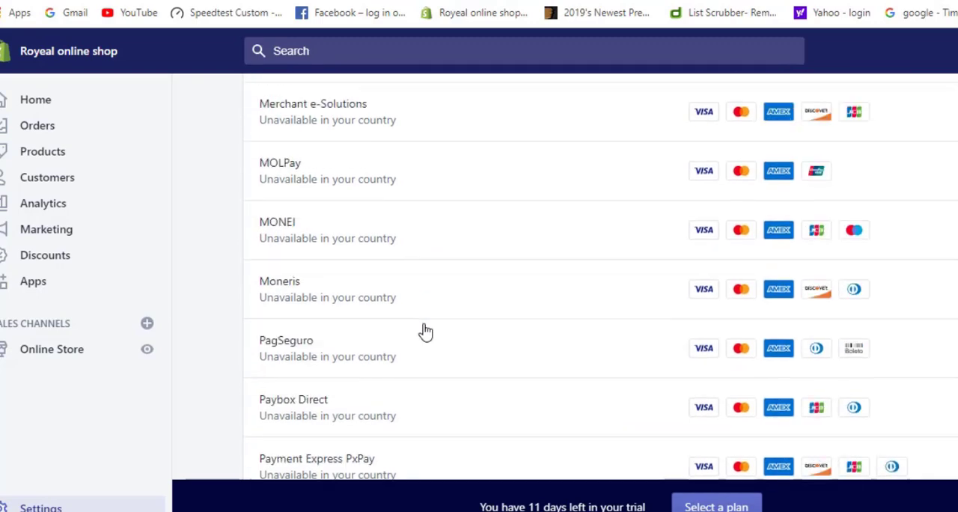
{"action": "scroll", "coordinate": [424, 332], "scroll_direction": "up", "scroll_amount": 9}
{"action": "scroll", "coordinate": [431, 327], "scroll_direction": "up", "scroll_amount": 10}
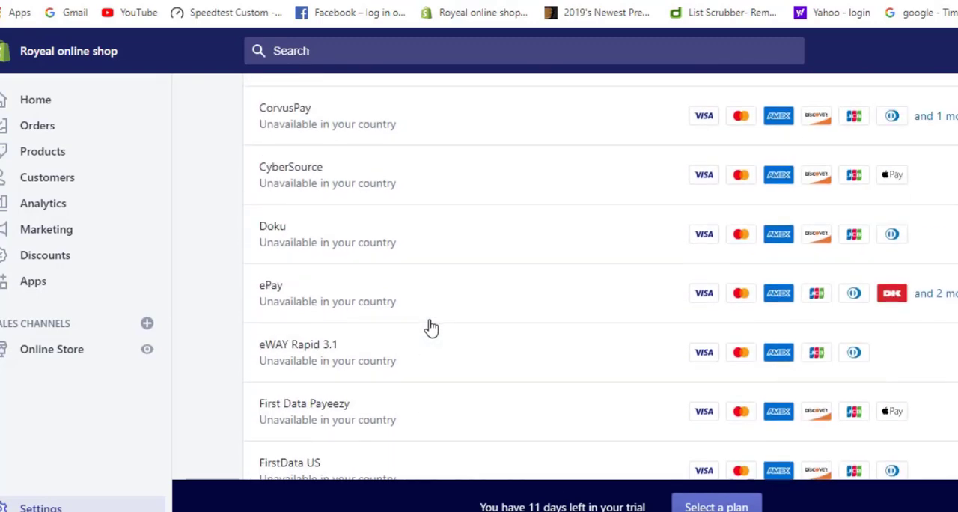
{"action": "scroll", "coordinate": [430, 326], "scroll_direction": "up", "scroll_amount": 3}
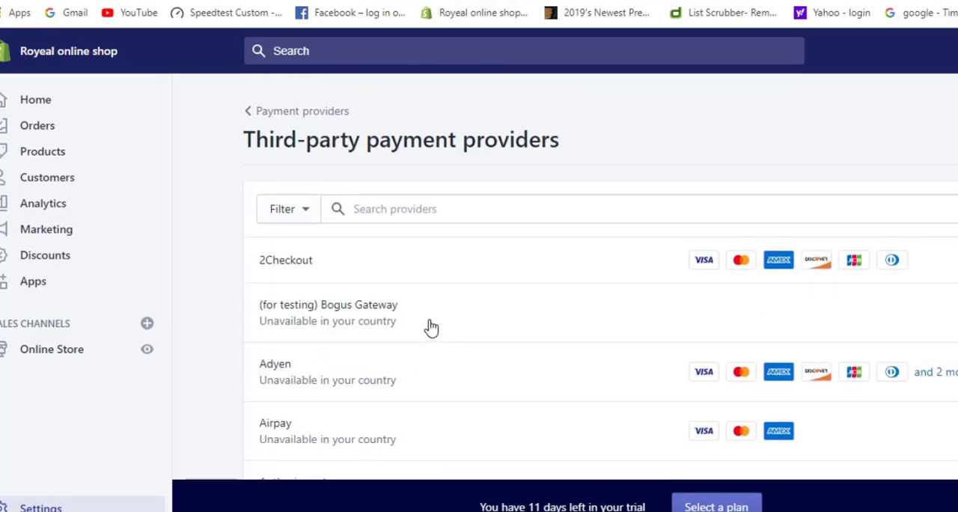
{"action": "left_click", "coordinate": [247, 112]}
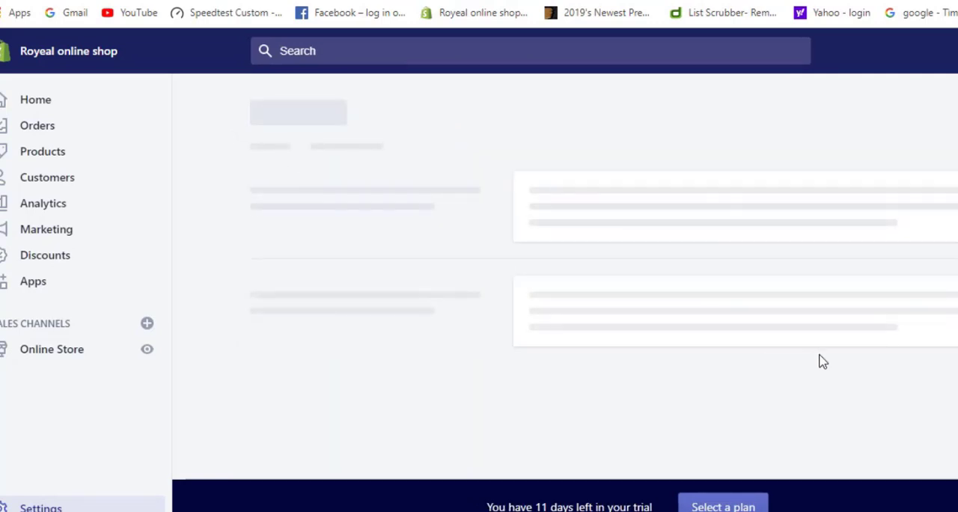
Review the list of alternative payment providers and their supported payment types, and return to the Payment providers settings
{"action": "scroll", "coordinate": [820, 356], "scroll_direction": "down", "scroll_amount": 5}
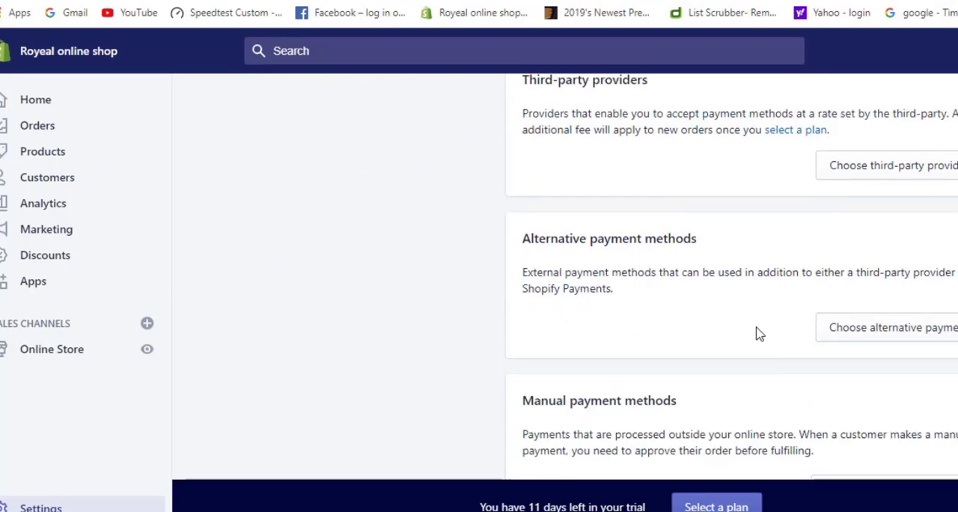
{"action": "left_click", "coordinate": [856, 337]}
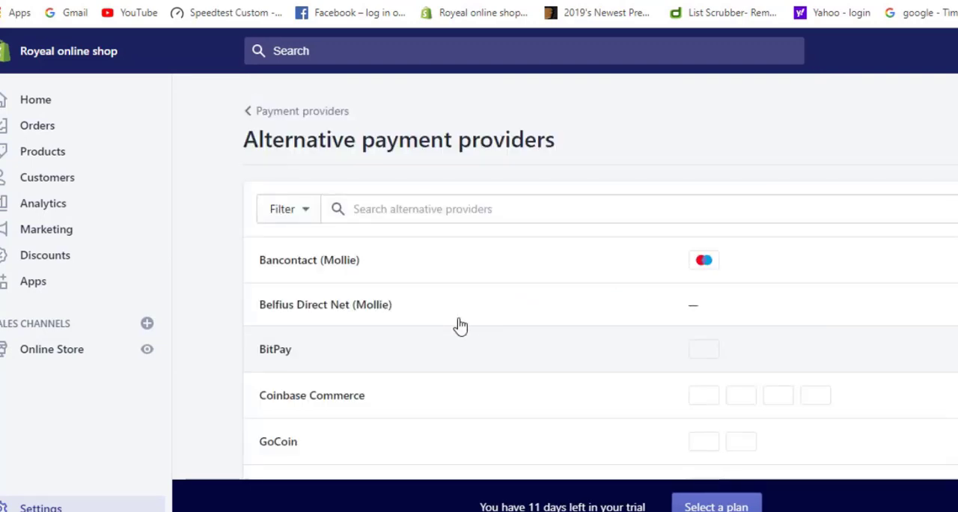
{"action": "scroll", "coordinate": [452, 327], "scroll_direction": "down", "scroll_amount": 1}
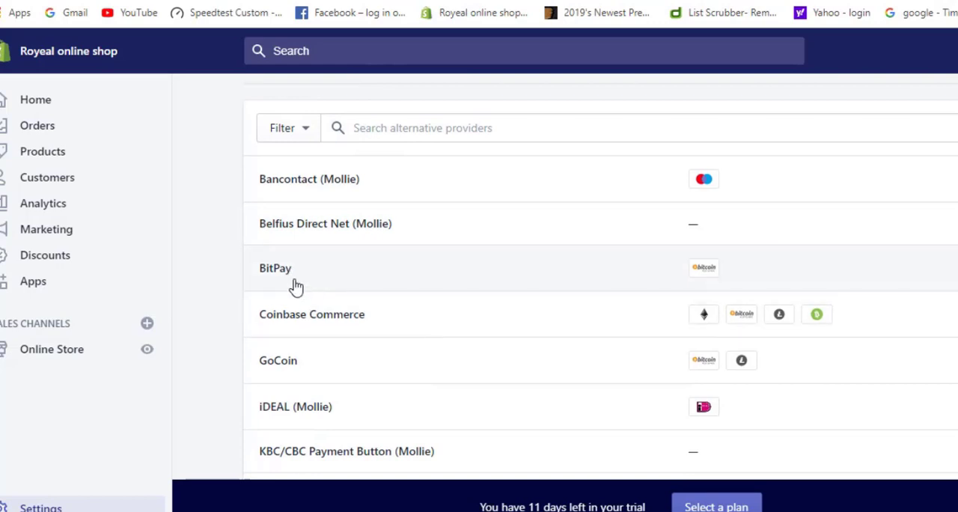
{"action": "scroll", "coordinate": [392, 342], "scroll_direction": "down", "scroll_amount": 1}
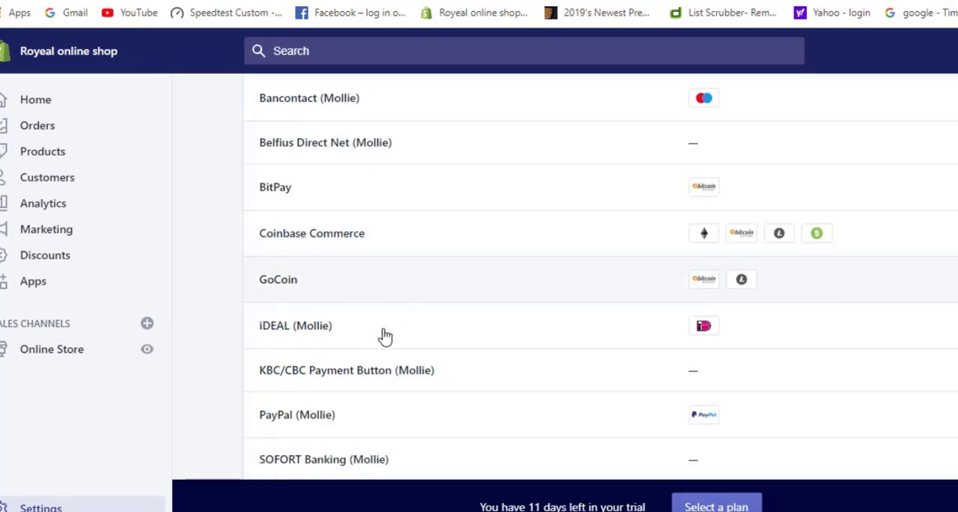
{"action": "scroll", "coordinate": [382, 336], "scroll_direction": "down", "scroll_amount": 1}
{"action": "scroll", "coordinate": [398, 385], "scroll_direction": "down", "scroll_amount": 1}
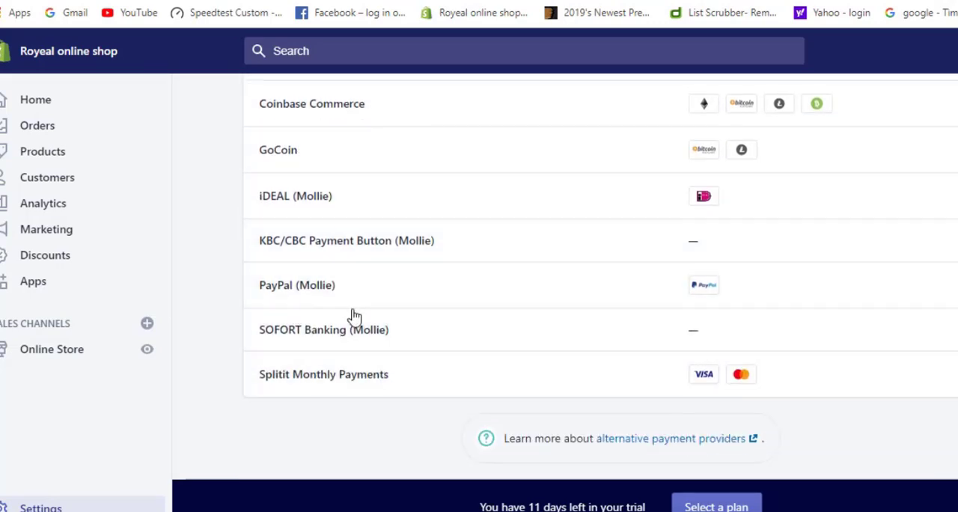
{"action": "scroll", "coordinate": [400, 380], "scroll_direction": "up", "scroll_amount": 4}
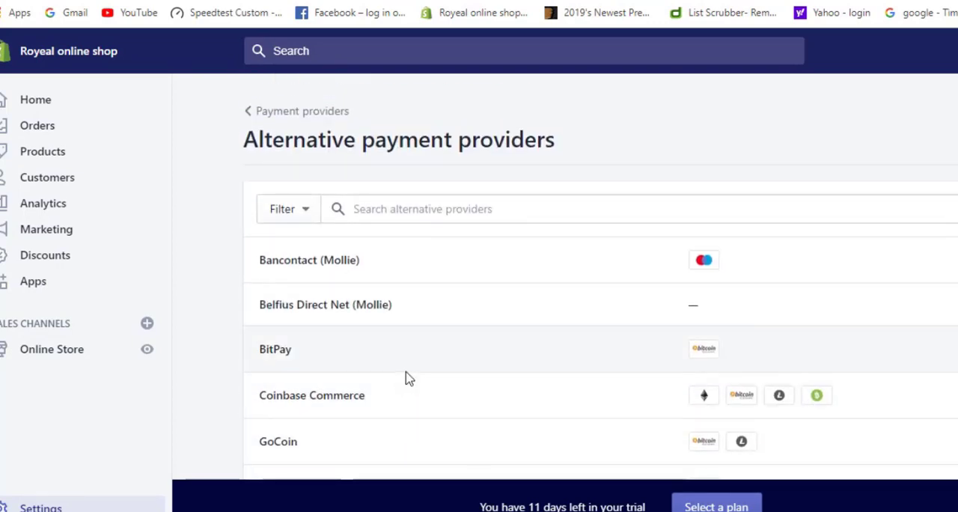
{"action": "left_click", "coordinate": [252, 116]}
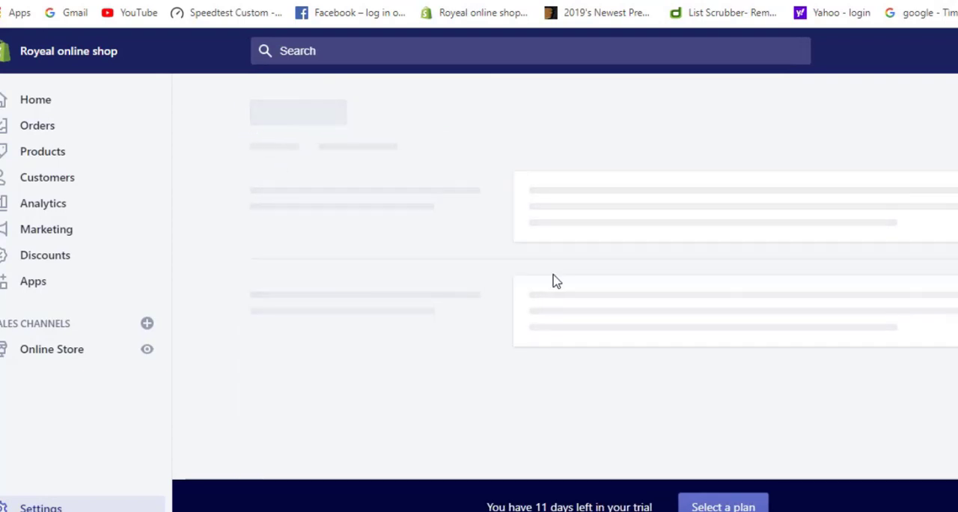
Display the available manual payment method options and look over them together with the payment capture settings
{"action": "scroll", "coordinate": [691, 303], "scroll_direction": "down", "scroll_amount": 7}
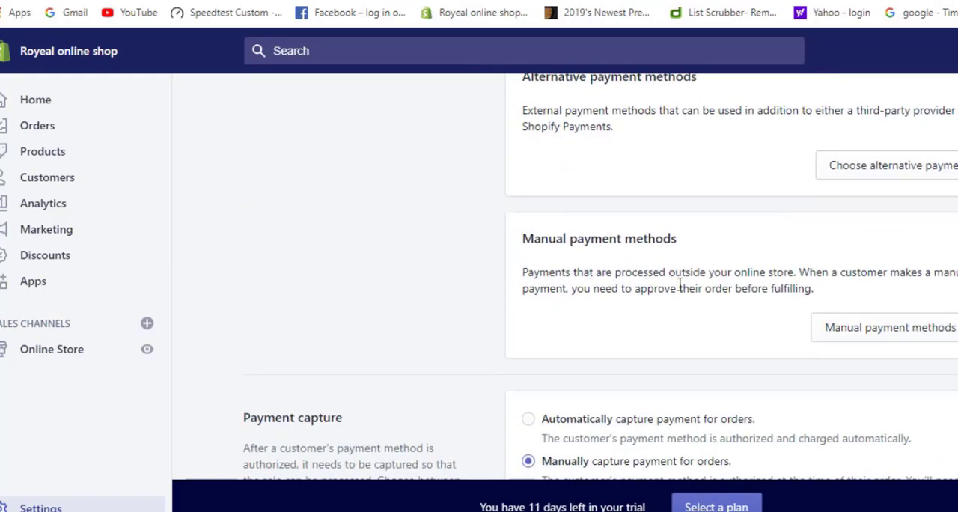
{"action": "left_click", "coordinate": [846, 336]}
{"action": "scroll", "coordinate": [735, 337], "scroll_direction": "down", "scroll_amount": 1}
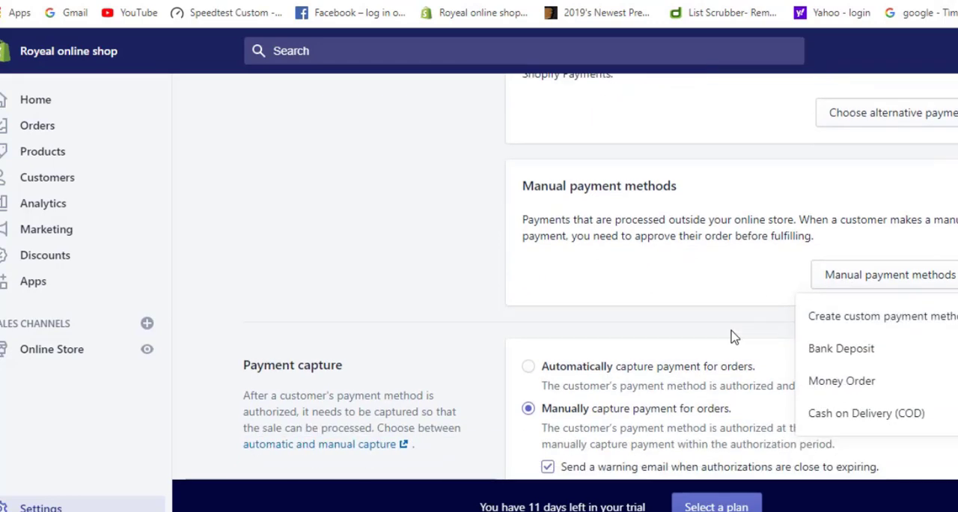
{"action": "scroll", "coordinate": [734, 337], "scroll_direction": "down", "scroll_amount": 1}
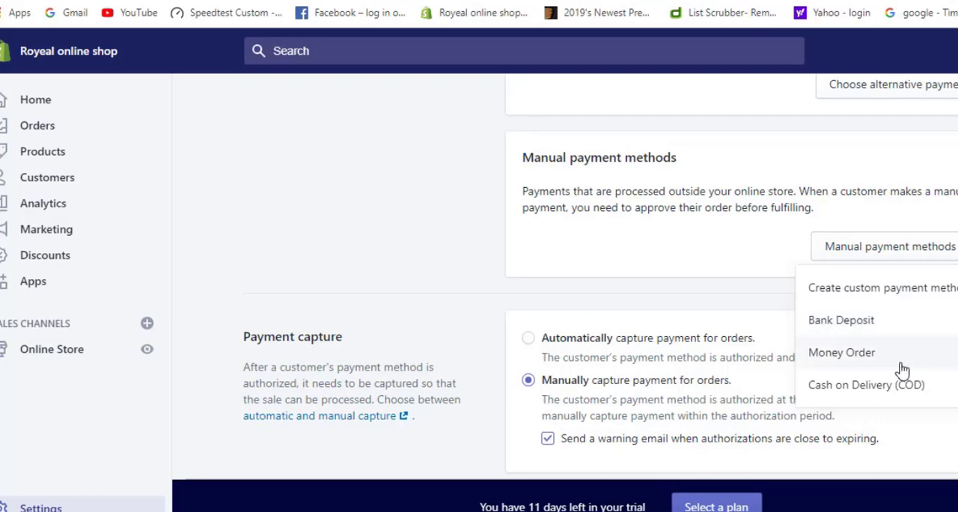
Open the setup form for a custom manual payment method and go through its name, additional details and payment instructions fields
{"action": "left_click", "coordinate": [874, 295]}
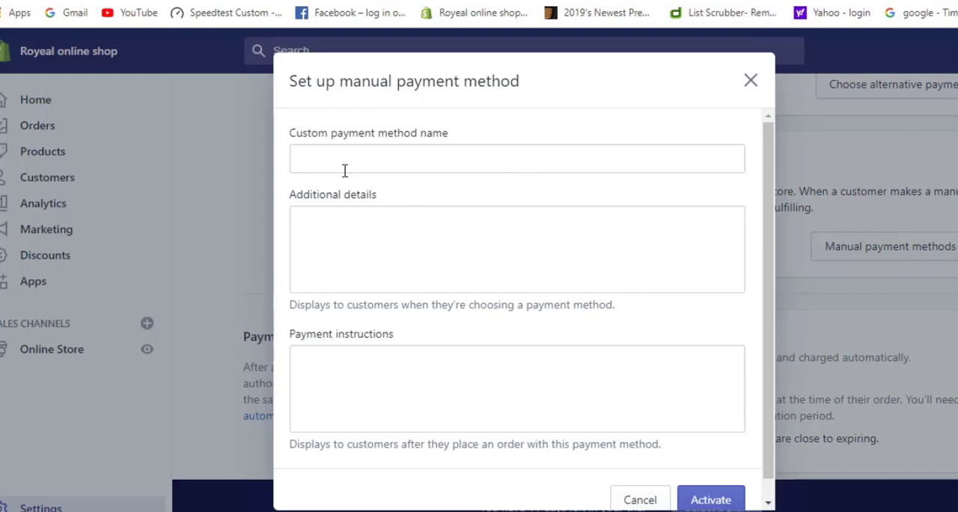
{"action": "left_click", "coordinate": [422, 163]}
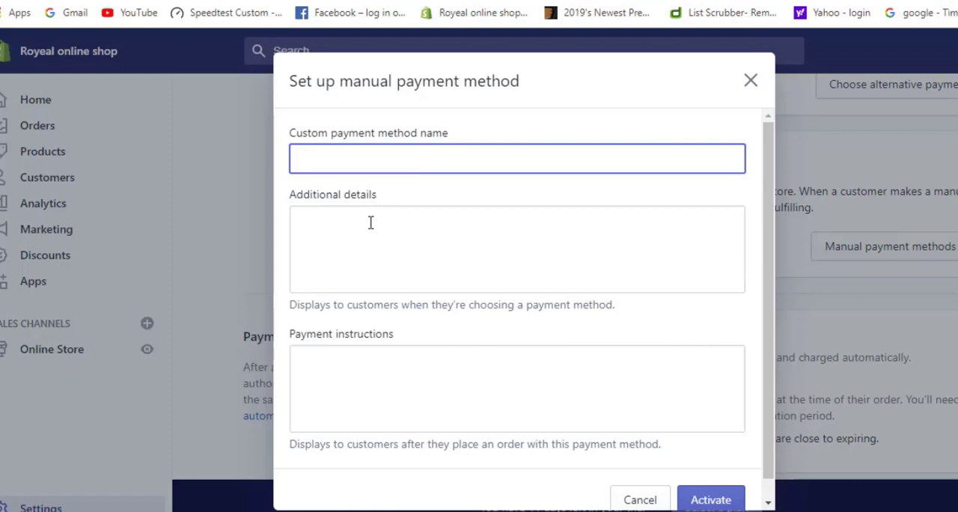
{"action": "left_click", "coordinate": [364, 251]}
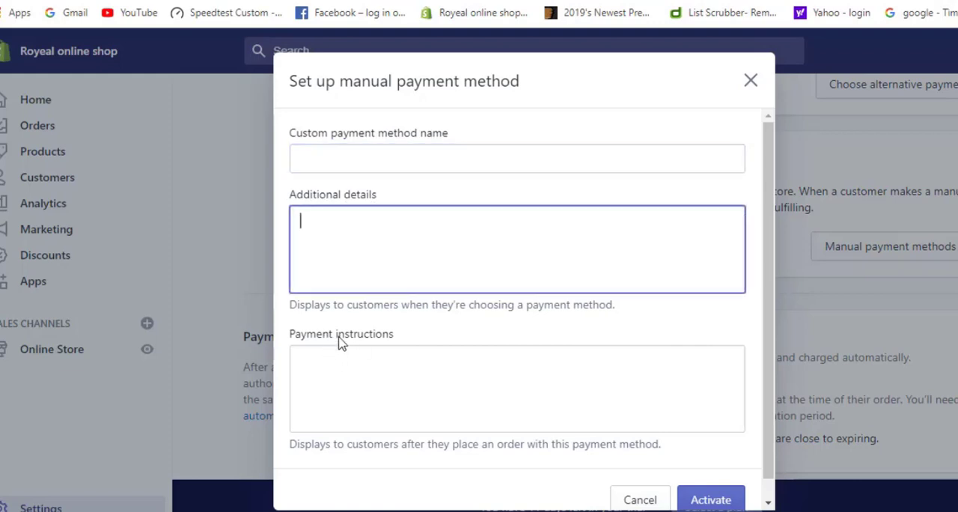
{"action": "left_click", "coordinate": [380, 384]}
{"action": "scroll", "coordinate": [737, 509], "scroll_direction": "down", "scroll_amount": 1}
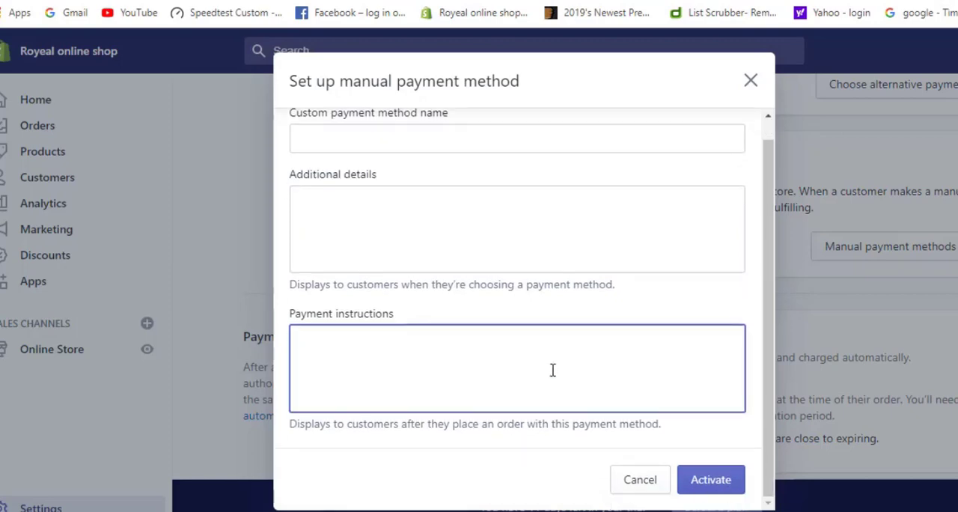
Close the custom manual payment method form without activating it and look over the alternative and manual payment sections
{"action": "left_click", "coordinate": [750, 81]}
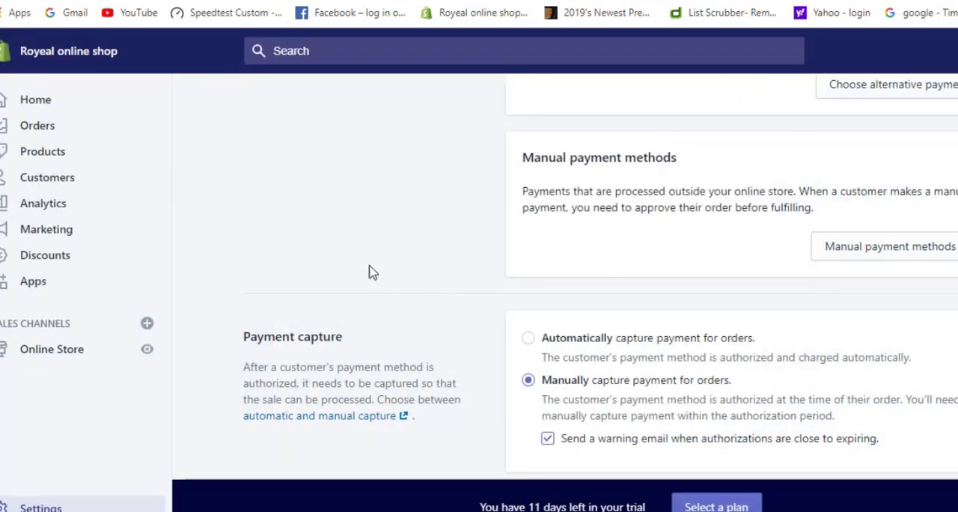
{"action": "scroll", "coordinate": [319, 238], "scroll_direction": "up", "scroll_amount": 1}
{"action": "scroll", "coordinate": [319, 238], "scroll_direction": "down", "scroll_amount": 3}
{"action": "scroll", "coordinate": [319, 238], "scroll_direction": "up", "scroll_amount": 2}
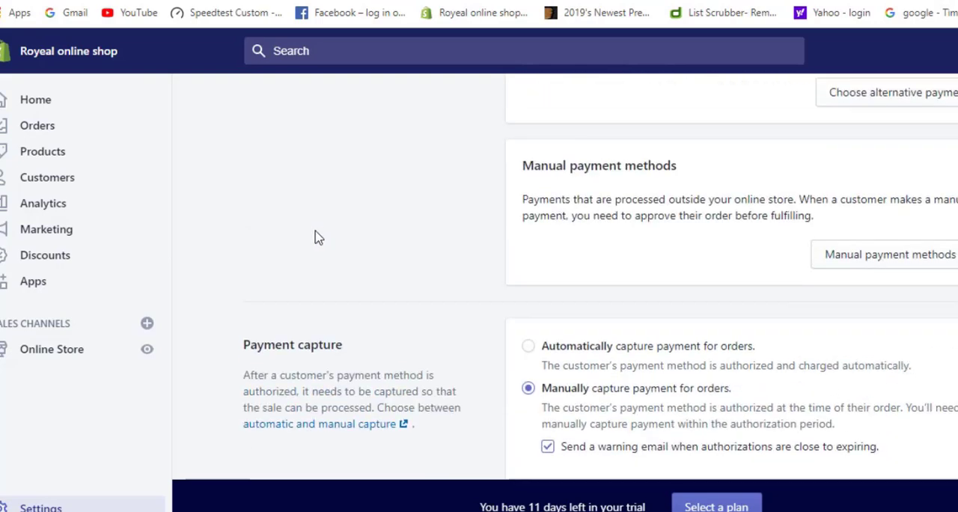
{"action": "scroll", "coordinate": [319, 238], "scroll_direction": "up", "scroll_amount": 3}
{"action": "scroll", "coordinate": [319, 238], "scroll_direction": "down", "scroll_amount": 2}
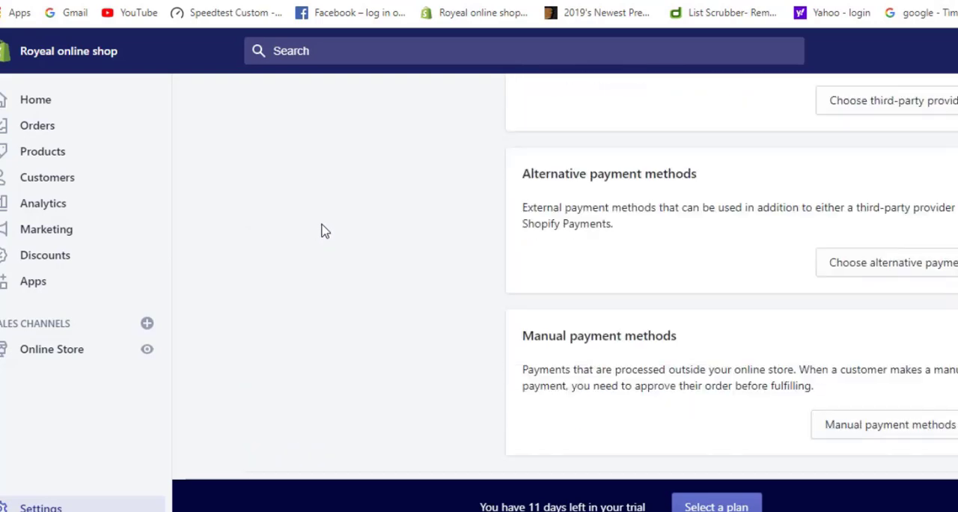
Inspect the Bank Deposit manual payment setup form and close it without activating the method
{"action": "left_click", "coordinate": [872, 337]}
{"action": "scroll", "coordinate": [721, 344], "scroll_direction": "down", "scroll_amount": 2}
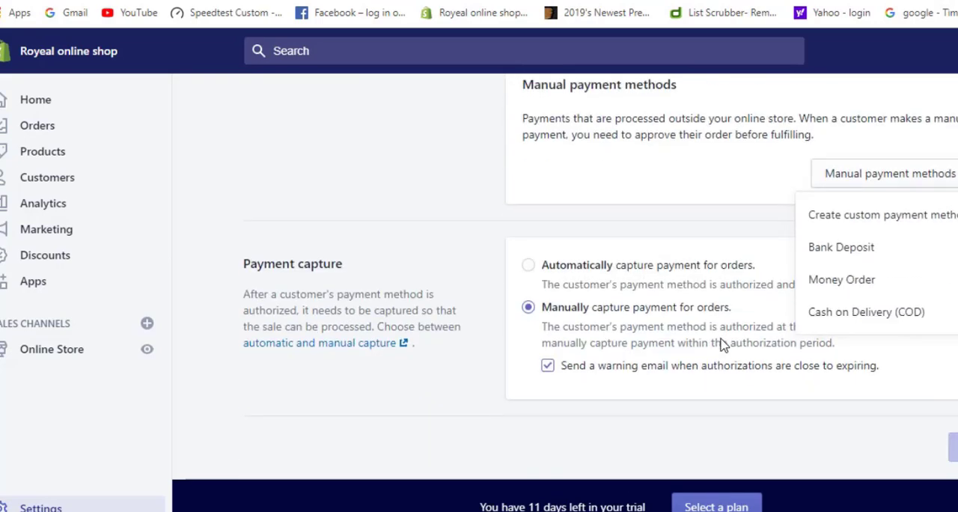
{"action": "left_click", "coordinate": [860, 254]}
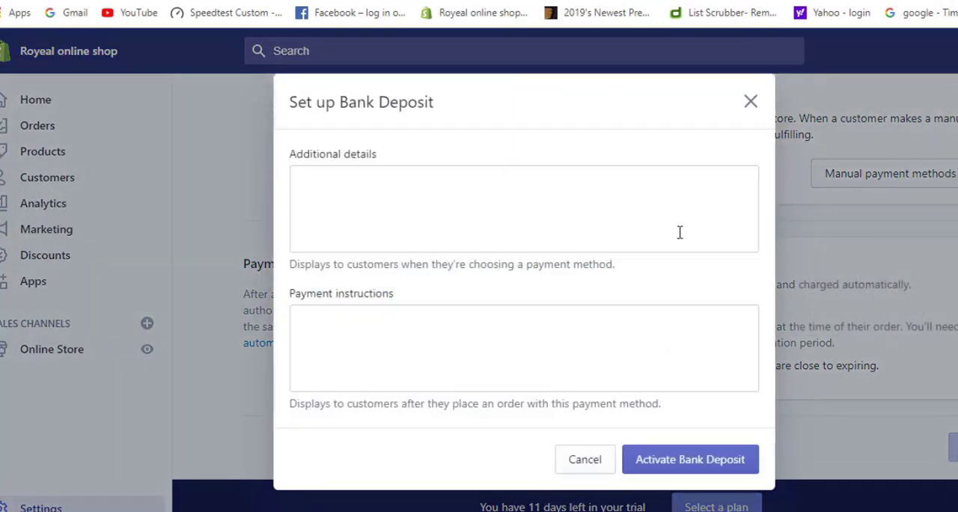
{"action": "left_click", "coordinate": [749, 102]}
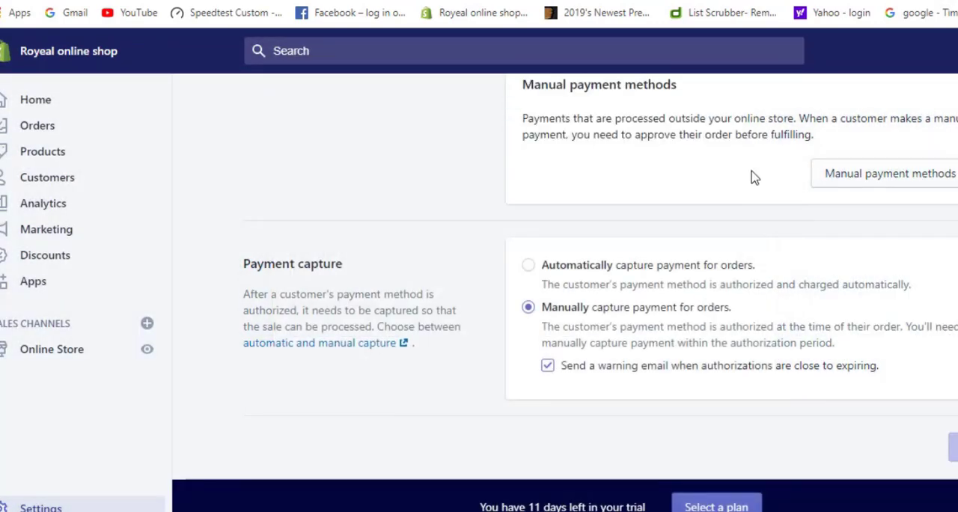
Inspect the Money Order setup form, close it without activating the method, and look over the manual payment options again
{"action": "left_click", "coordinate": [873, 177]}
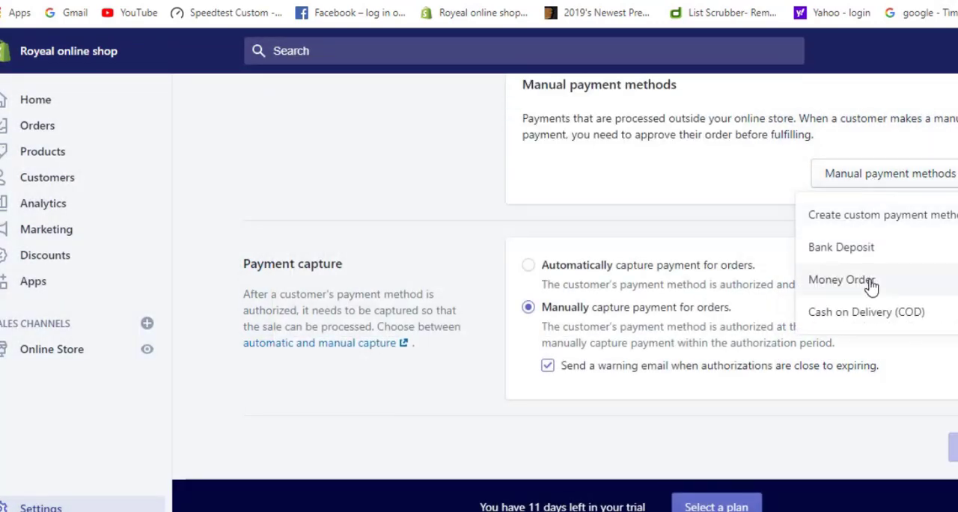
{"action": "left_click", "coordinate": [871, 282]}
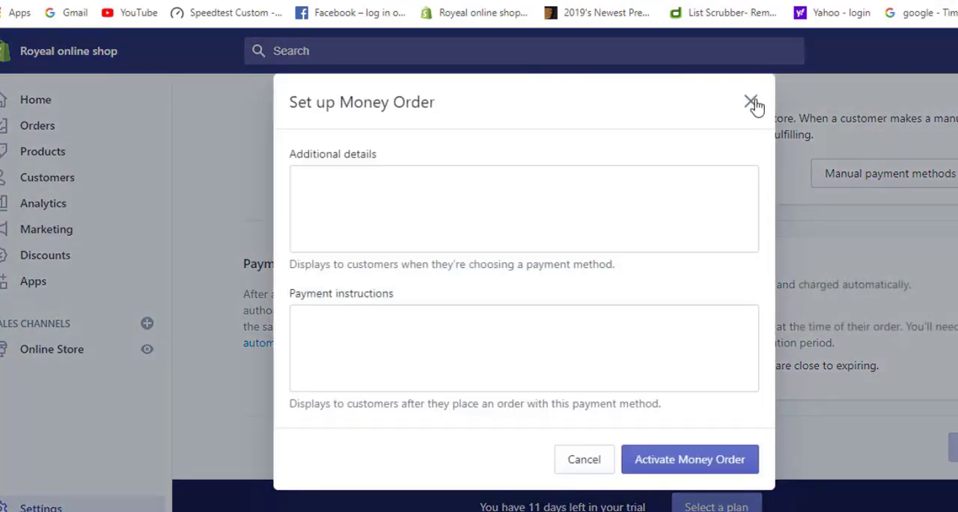
{"action": "left_click", "coordinate": [751, 101]}
{"action": "left_click", "coordinate": [865, 180]}
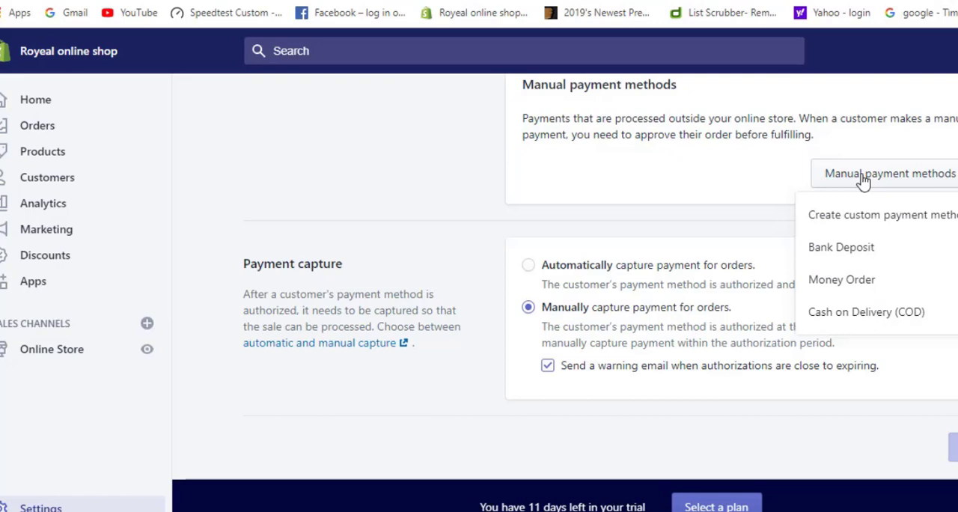
{"action": "scroll", "coordinate": [721, 179], "scroll_direction": "up", "scroll_amount": 3}
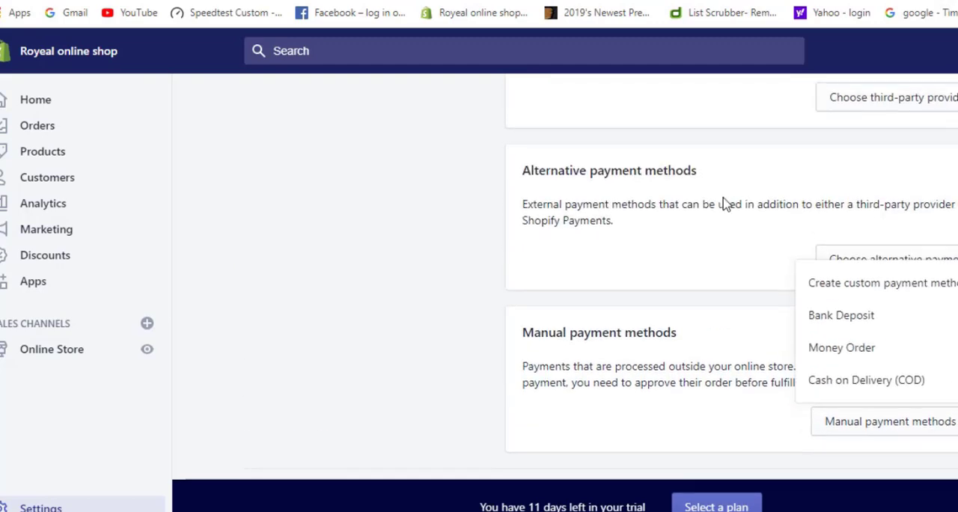
{"action": "scroll", "coordinate": [724, 204], "scroll_direction": "up", "scroll_amount": 5}
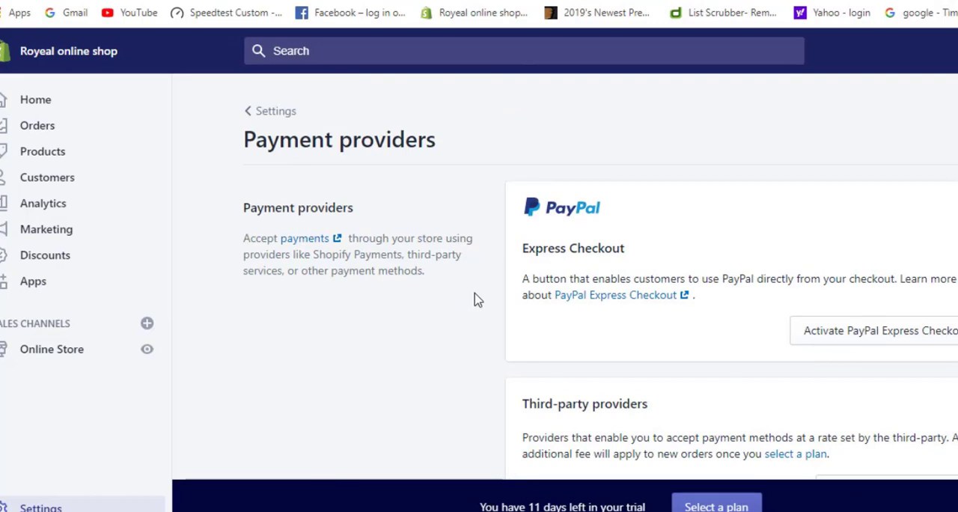
Set payment capture to automatically capture payment for orders and save the payment provider settings
{"action": "scroll", "coordinate": [479, 297], "scroll_direction": "down", "scroll_amount": 2}
{"action": "scroll", "coordinate": [480, 298], "scroll_direction": "down", "scroll_amount": 7}
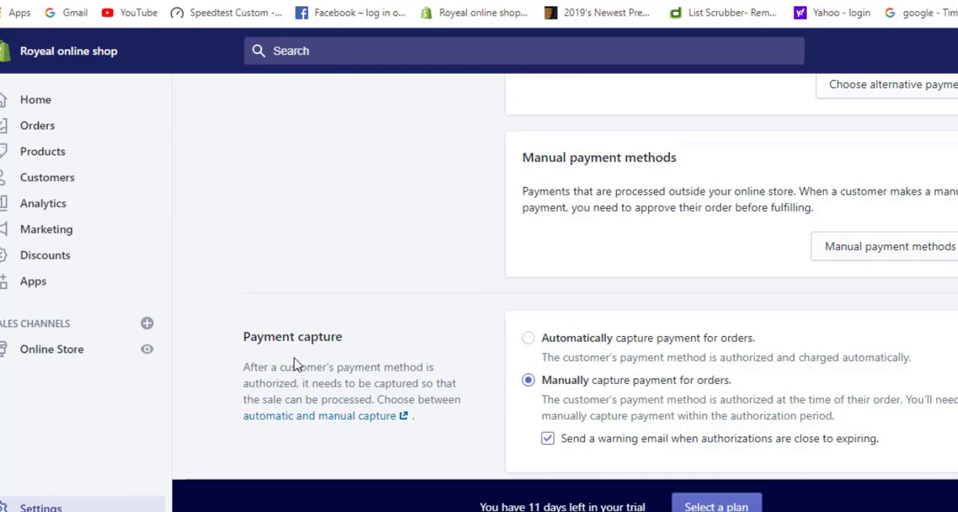
{"action": "scroll", "coordinate": [447, 354], "scroll_direction": "down", "scroll_amount": 1}
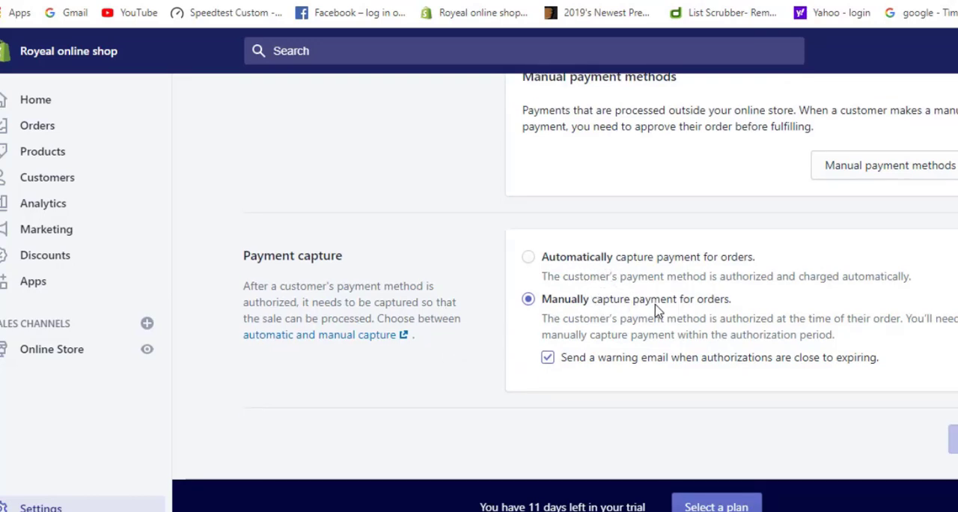
{"action": "left_click", "coordinate": [529, 258]}
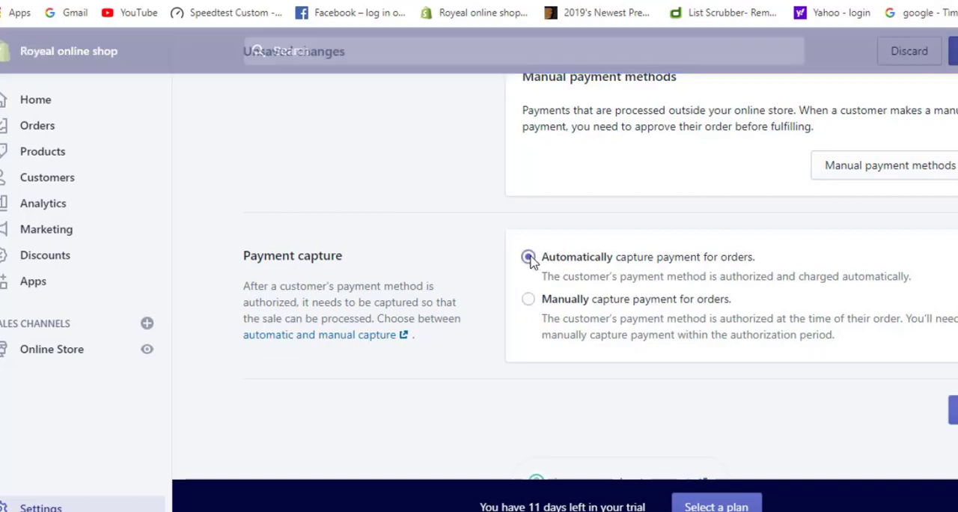
{"action": "scroll", "coordinate": [815, 388], "scroll_direction": "up", "scroll_amount": 10}
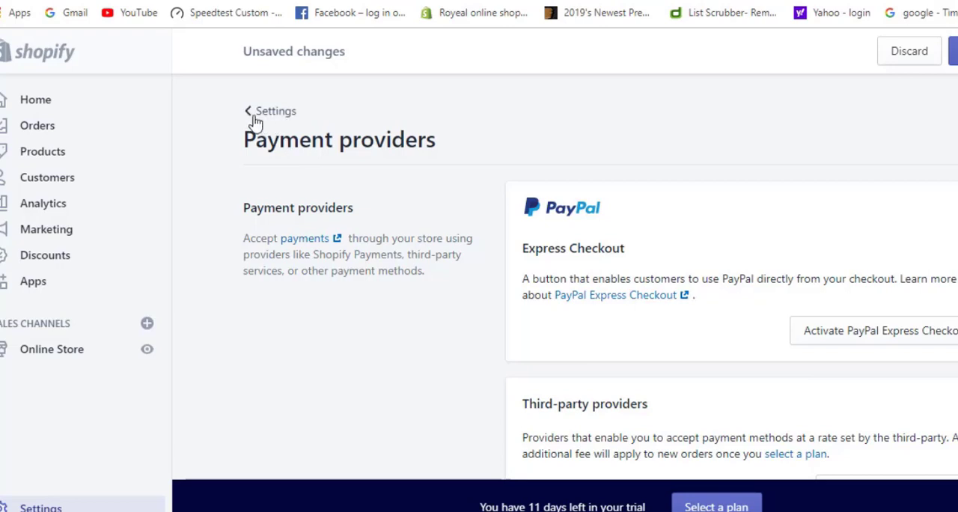
{"action": "left_click", "coordinate": [953, 51]}
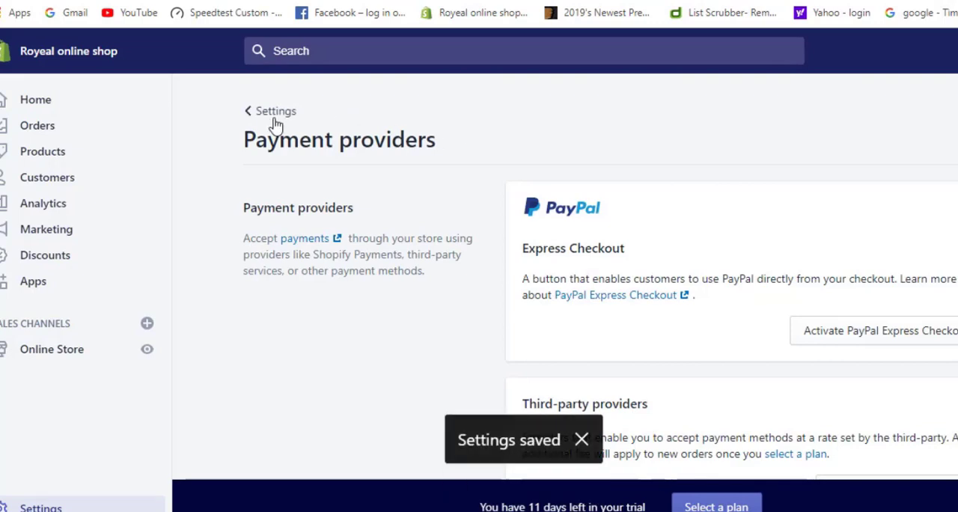
Open the store's Checkout settings and set customer accounts to optional
{"action": "left_click", "coordinate": [254, 114]}
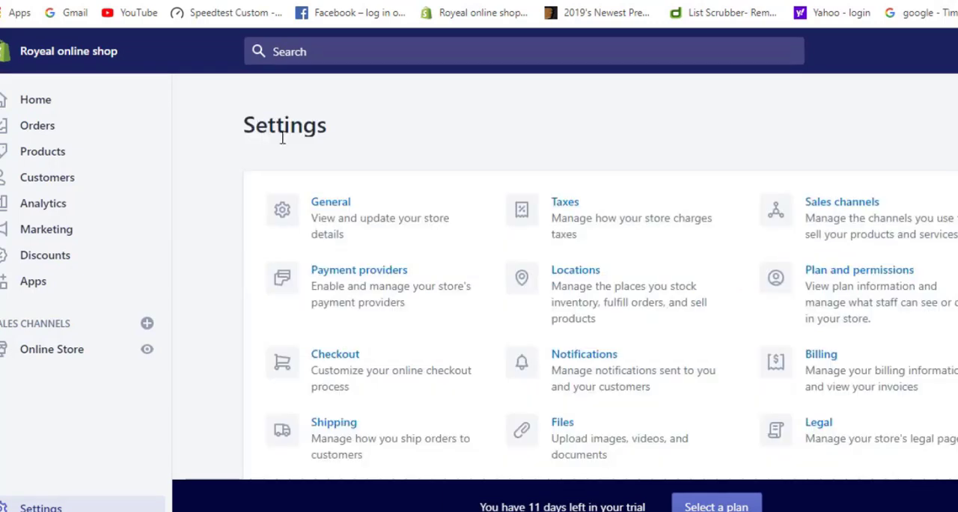
{"action": "scroll", "coordinate": [434, 264], "scroll_direction": "down", "scroll_amount": 1}
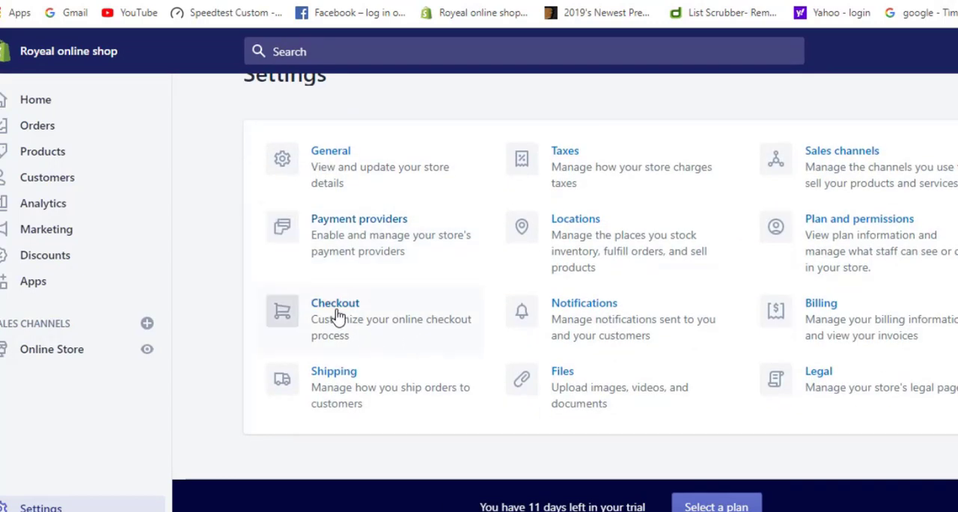
{"action": "left_click", "coordinate": [338, 317]}
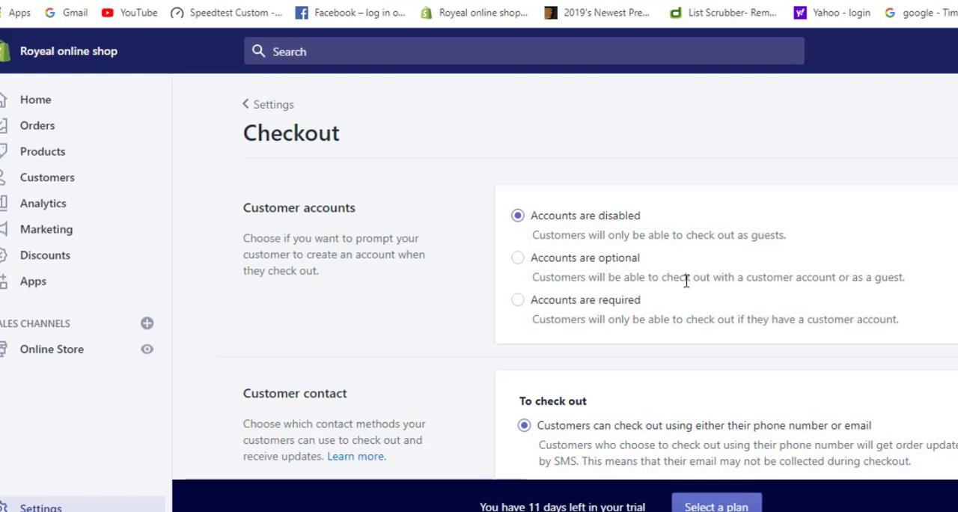
{"action": "left_click", "coordinate": [518, 259]}
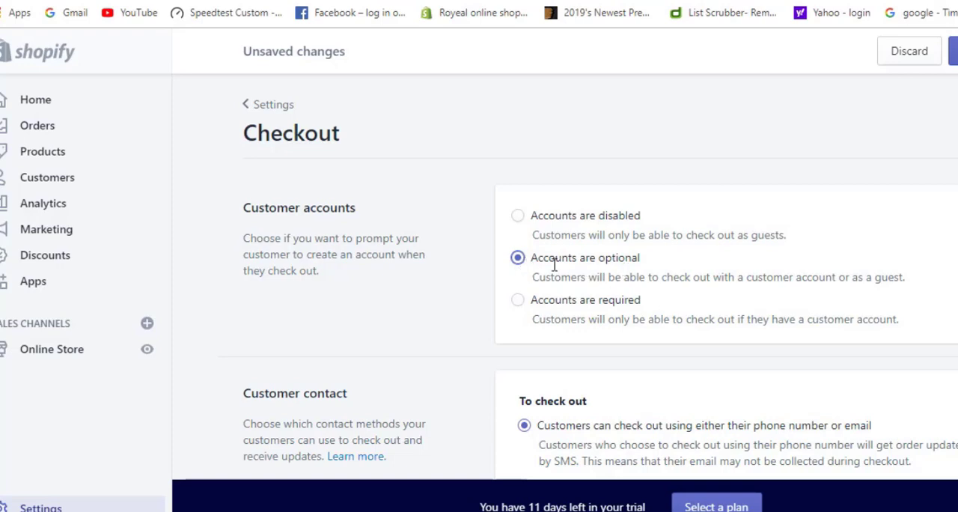
Restrict customer contact at checkout to email only and let customers add a phone number or email for shipping updates
{"action": "scroll", "coordinate": [545, 310], "scroll_direction": "down", "scroll_amount": 2}
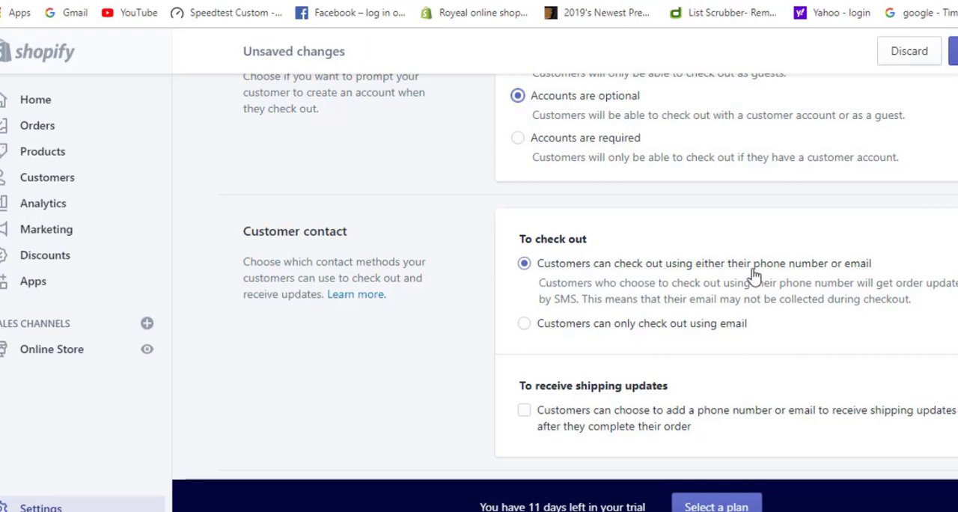
{"action": "left_click_drag", "start_coordinate": [753, 271], "coordinate": [806, 280]}
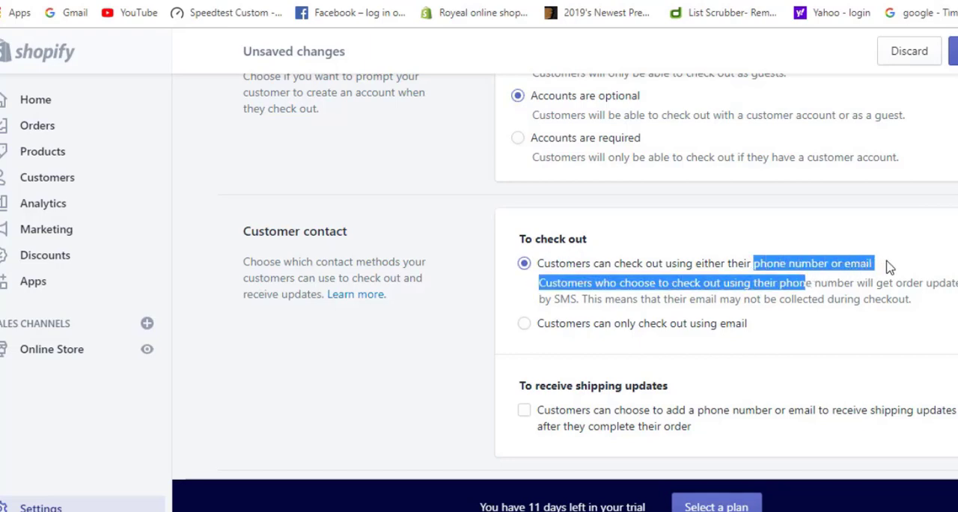
{"action": "left_click", "coordinate": [921, 316]}
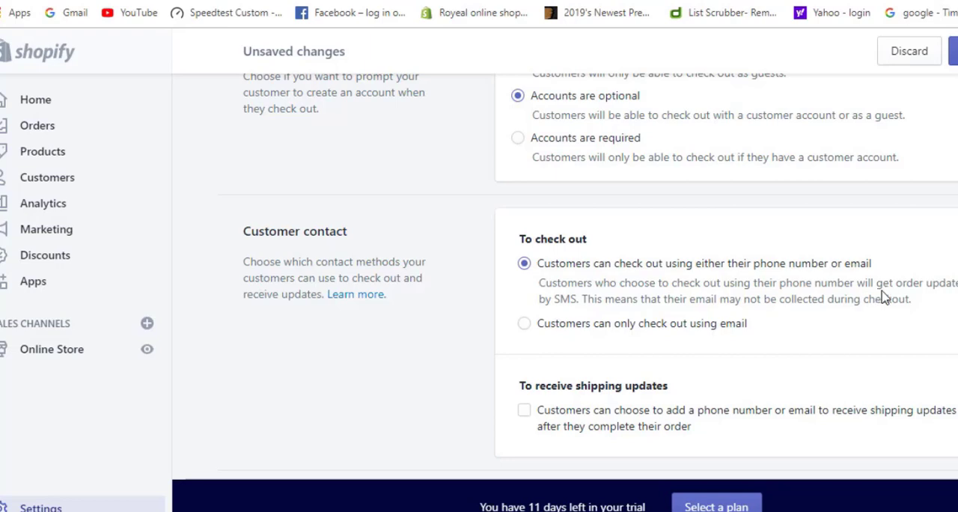
{"action": "left_click", "coordinate": [526, 328]}
{"action": "scroll", "coordinate": [655, 355], "scroll_direction": "down", "scroll_amount": 2}
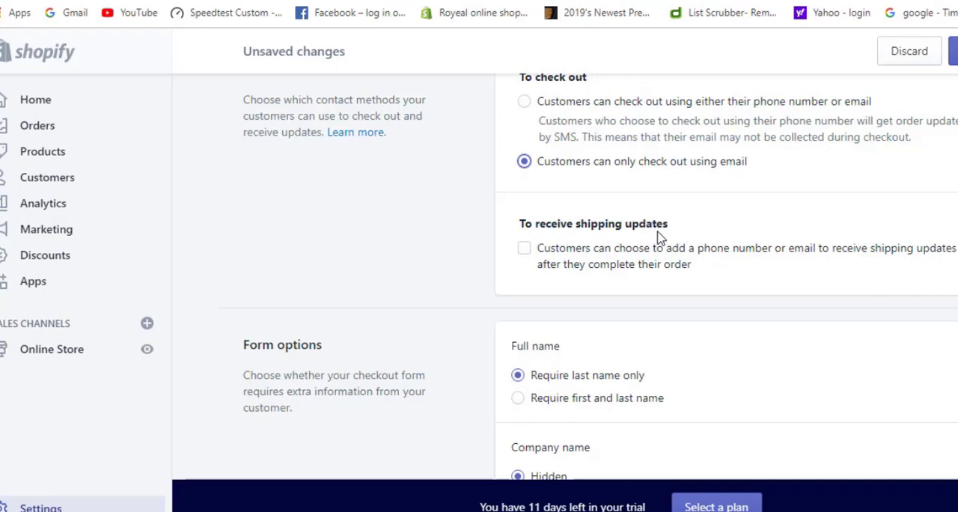
{"action": "left_click", "coordinate": [523, 251]}
Set the checkout form's full name option to require first and last name
{"action": "scroll", "coordinate": [731, 277], "scroll_direction": "down", "scroll_amount": 2}
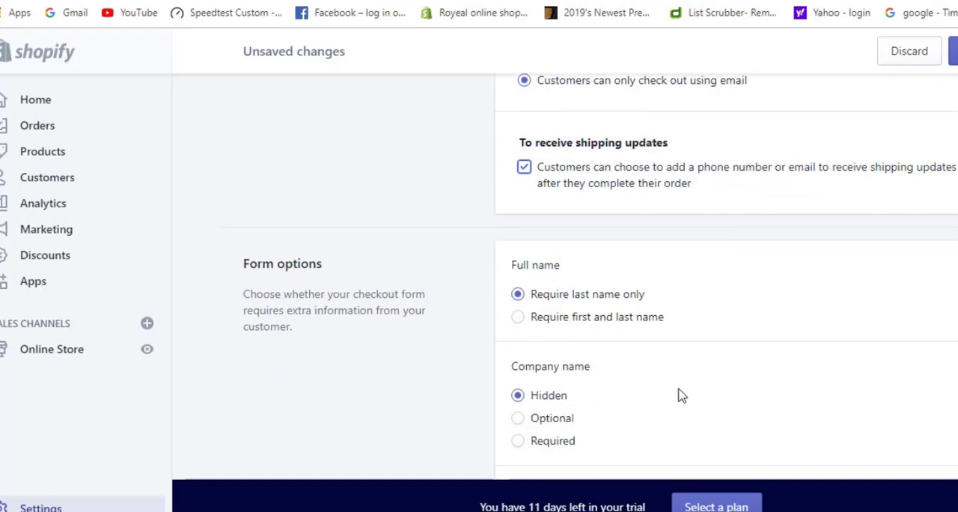
{"action": "scroll", "coordinate": [681, 394], "scroll_direction": "down", "scroll_amount": 2}
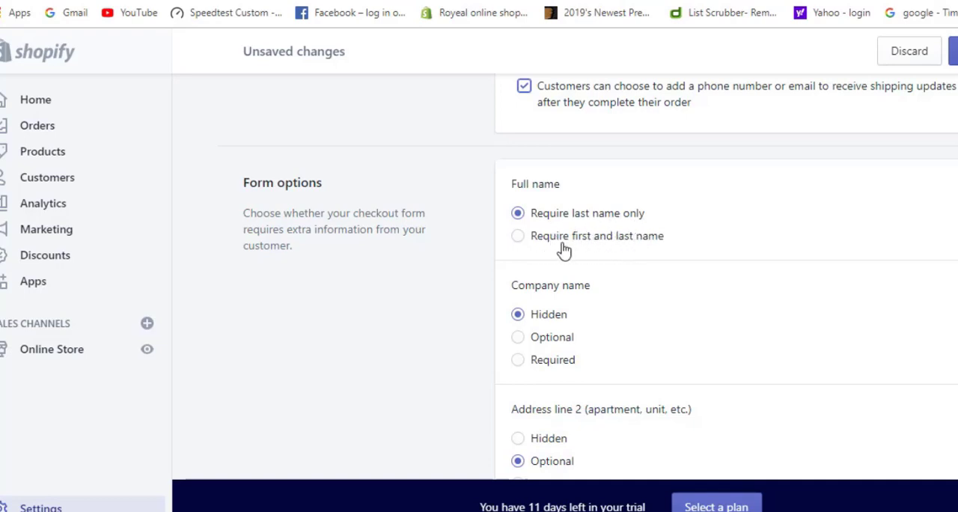
{"action": "left_click", "coordinate": [518, 237]}
Make the shipping address phone number optional in the checkout form options
{"action": "scroll", "coordinate": [652, 307], "scroll_direction": "down", "scroll_amount": 1}
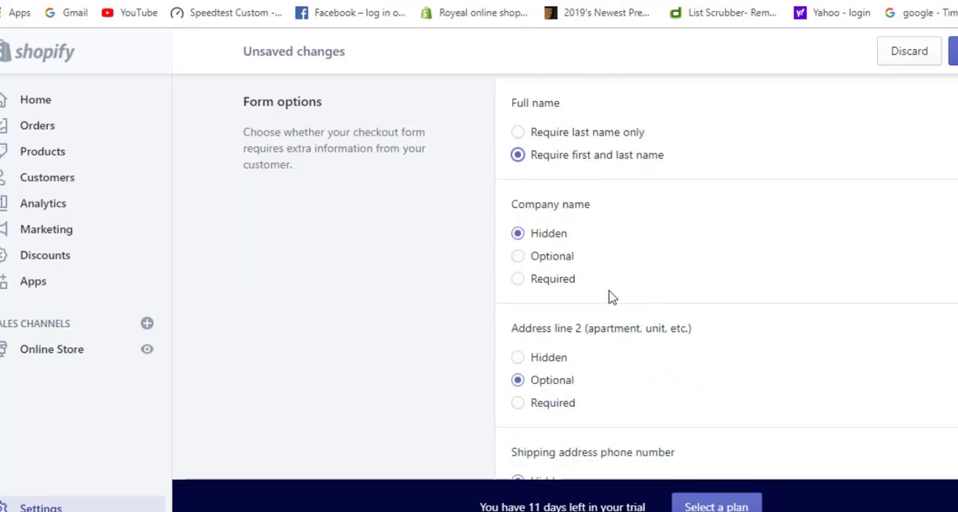
{"action": "scroll", "coordinate": [648, 343], "scroll_direction": "down", "scroll_amount": 1}
{"action": "scroll", "coordinate": [648, 342], "scroll_direction": "down", "scroll_amount": 1}
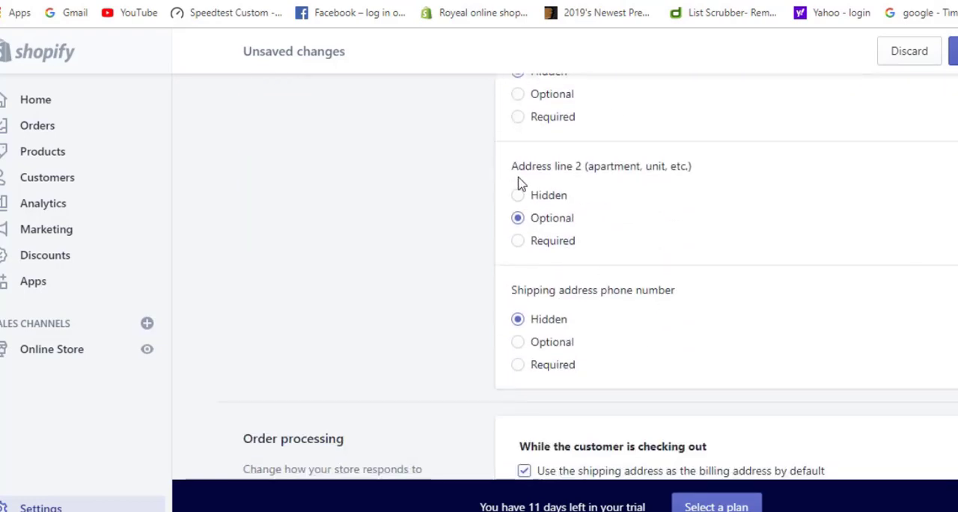
{"action": "scroll", "coordinate": [603, 300], "scroll_direction": "down", "scroll_amount": 2}
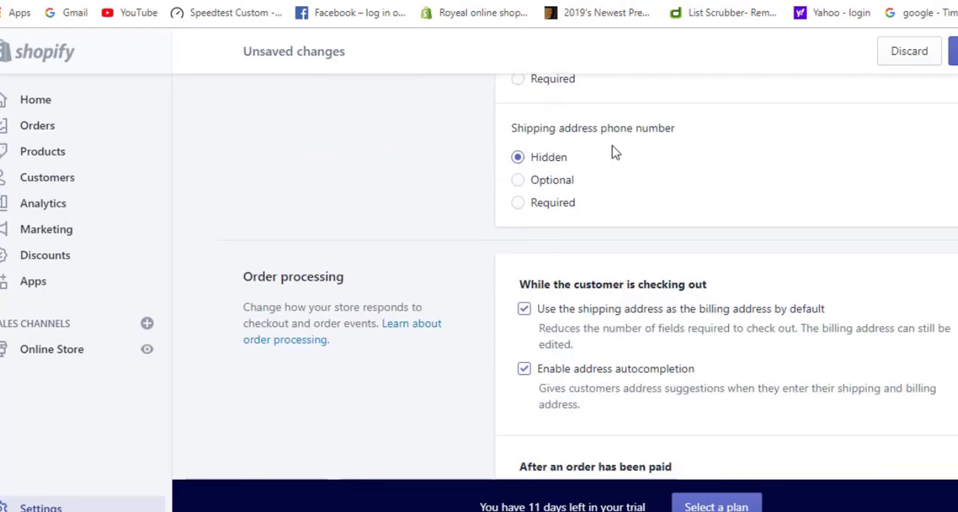
{"action": "left_click", "coordinate": [517, 180]}
Preview automatic fulfillment of line items for paid orders, and switch back to not fulfilling them automatically
{"action": "scroll", "coordinate": [604, 264], "scroll_direction": "down", "scroll_amount": 2}
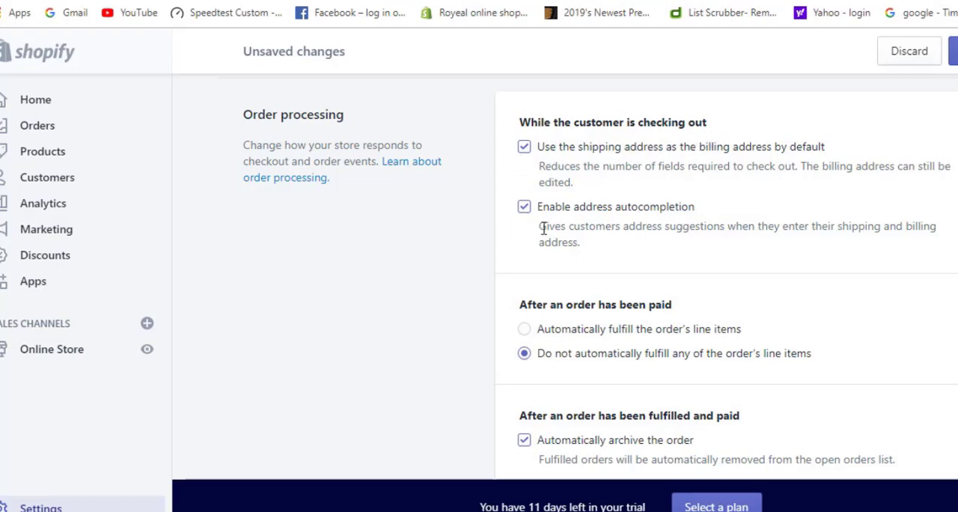
{"action": "scroll", "coordinate": [544, 232], "scroll_direction": "down", "scroll_amount": 1}
{"action": "scroll", "coordinate": [537, 251], "scroll_direction": "down", "scroll_amount": 1}
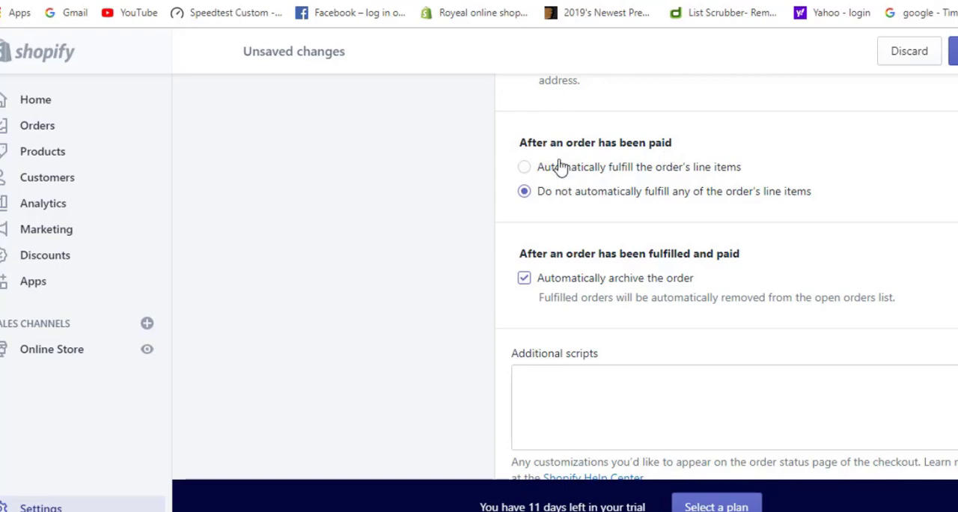
{"action": "left_click", "coordinate": [525, 167]}
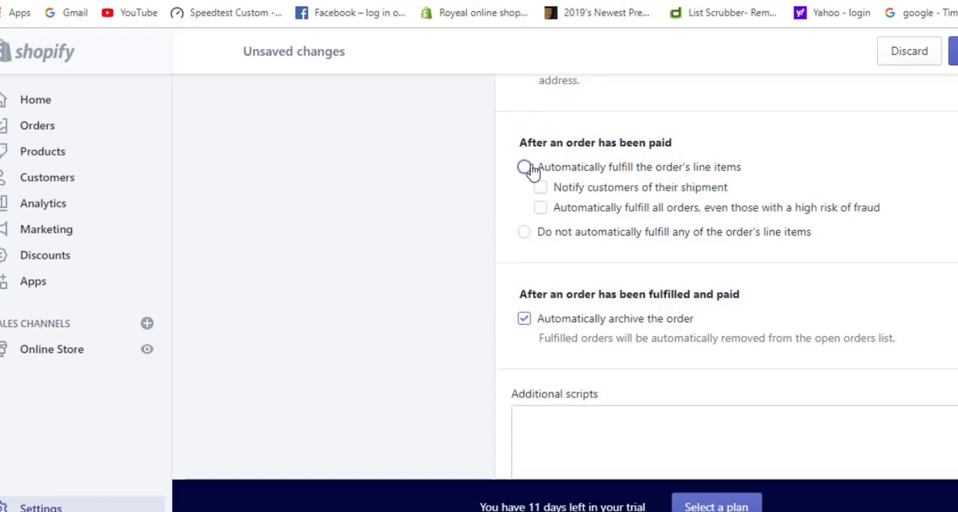
{"action": "left_click", "coordinate": [524, 233]}
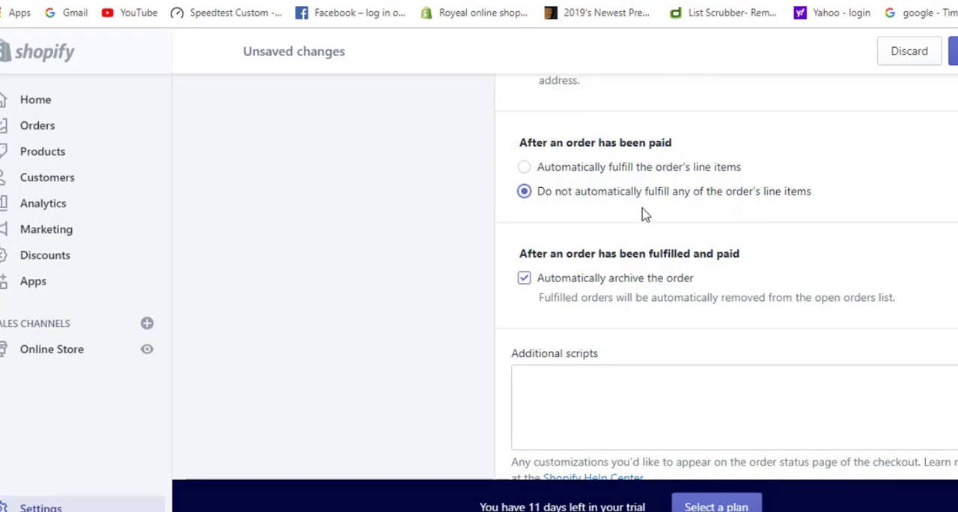
{"action": "scroll", "coordinate": [633, 218], "scroll_direction": "down", "scroll_amount": 2}
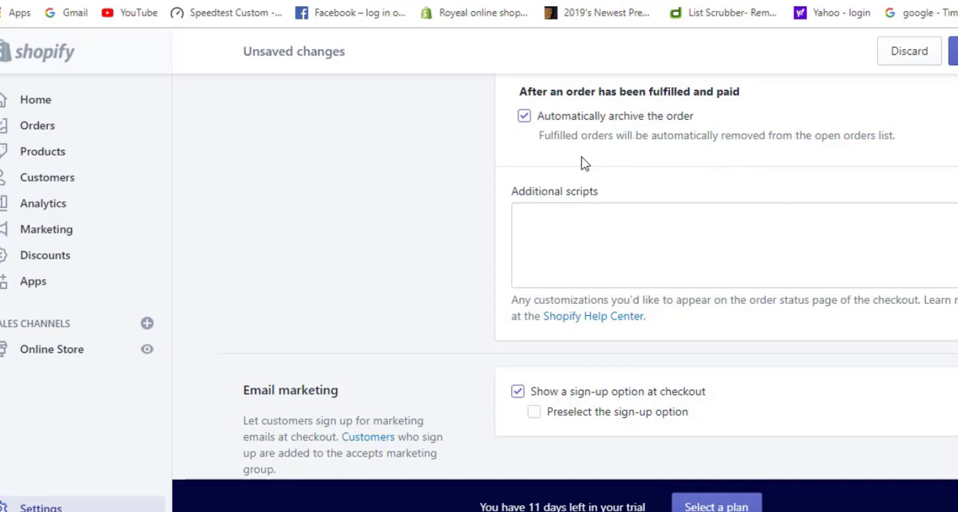
Review the checkout page's additional scripts, email marketing and checkout language sections
{"action": "left_click", "coordinate": [546, 231]}
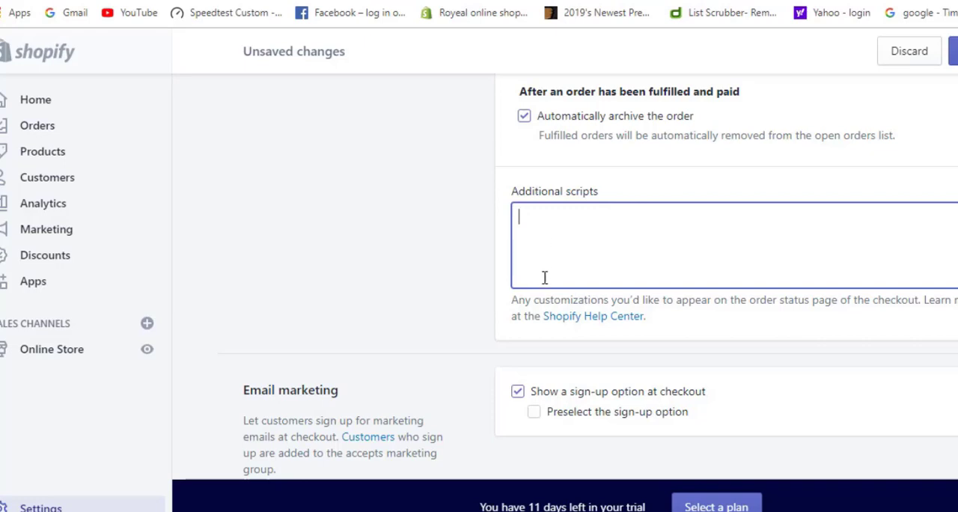
{"action": "scroll", "coordinate": [531, 324], "scroll_direction": "up", "scroll_amount": 2}
{"action": "scroll", "coordinate": [532, 325], "scroll_direction": "down", "scroll_amount": 2}
{"action": "scroll", "coordinate": [536, 329], "scroll_direction": "down", "scroll_amount": 1}
{"action": "scroll", "coordinate": [513, 364], "scroll_direction": "down", "scroll_amount": 1}
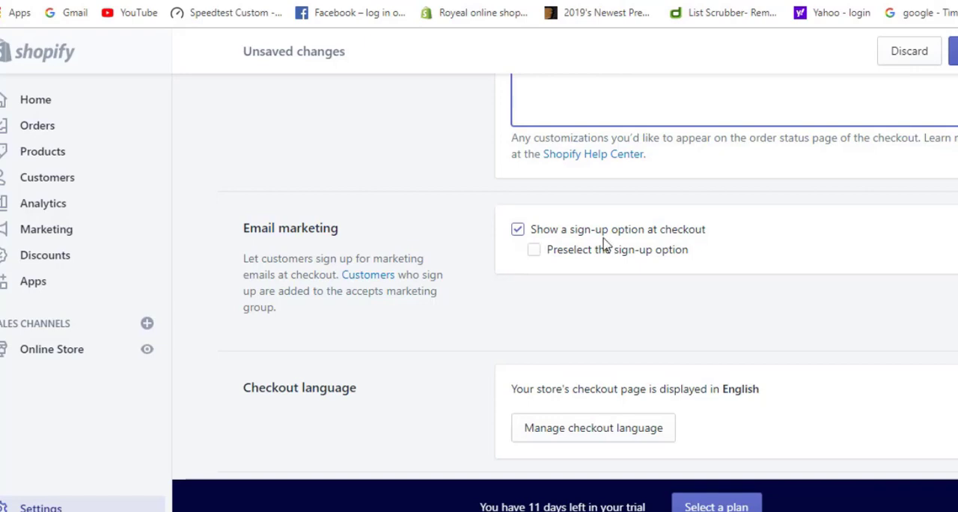
{"action": "scroll", "coordinate": [554, 378], "scroll_direction": "down", "scroll_amount": 1}
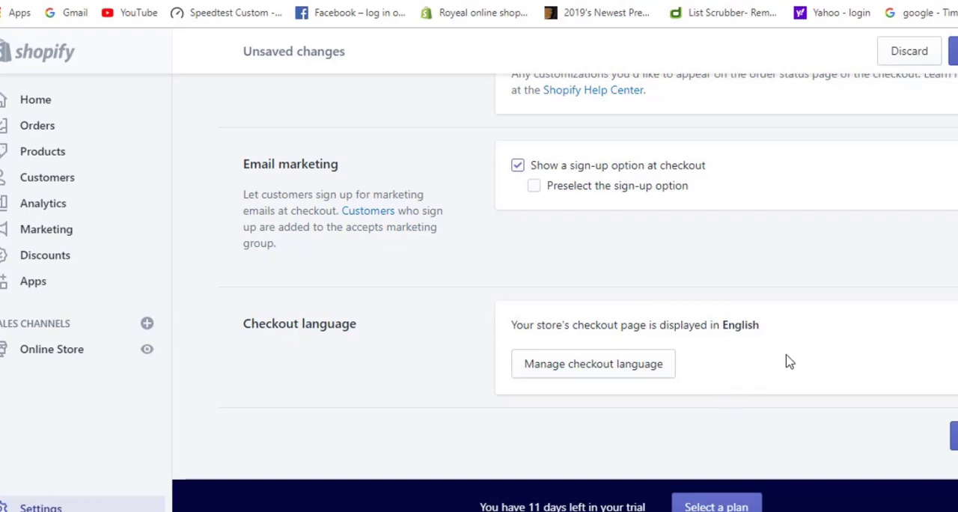
Open the checkout language management, choose English as the theme language and save it
{"action": "left_click", "coordinate": [606, 370]}
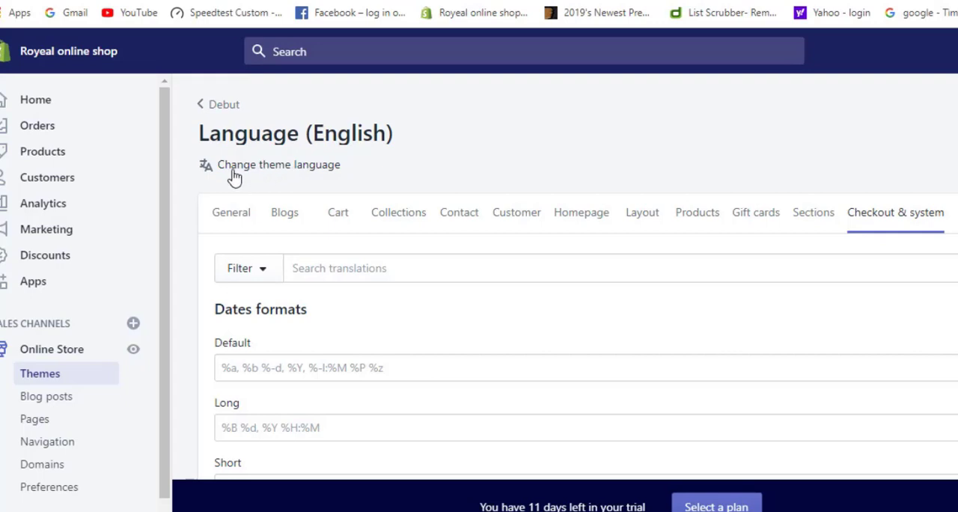
{"action": "left_click", "coordinate": [308, 168]}
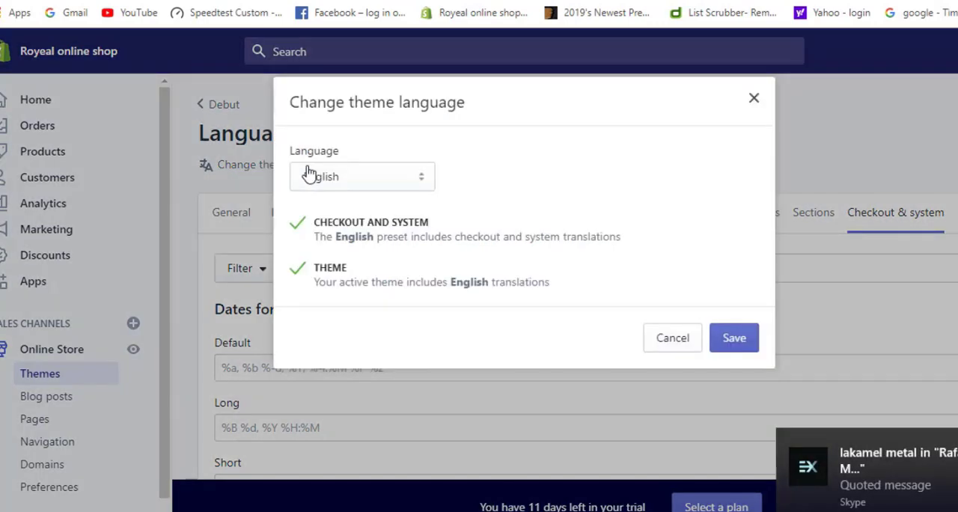
{"action": "left_click", "coordinate": [350, 180]}
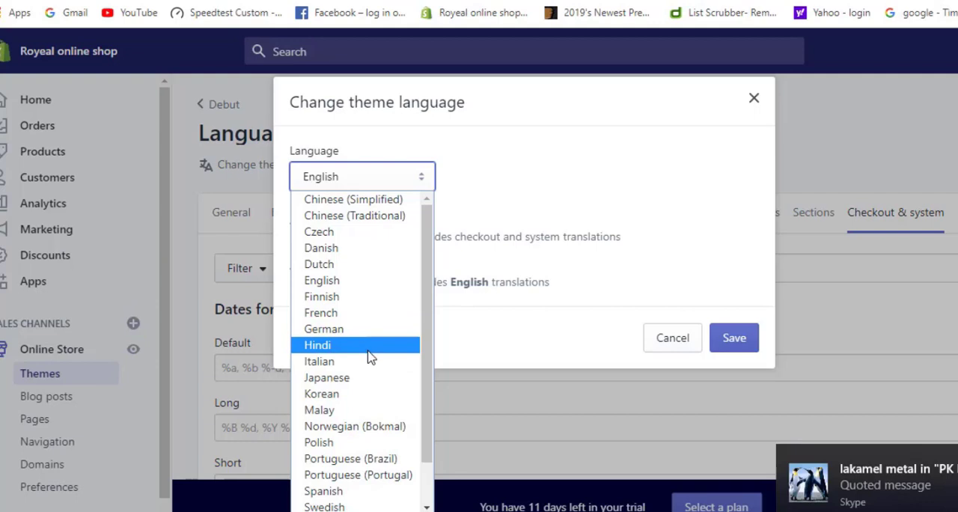
{"action": "left_click", "coordinate": [344, 281]}
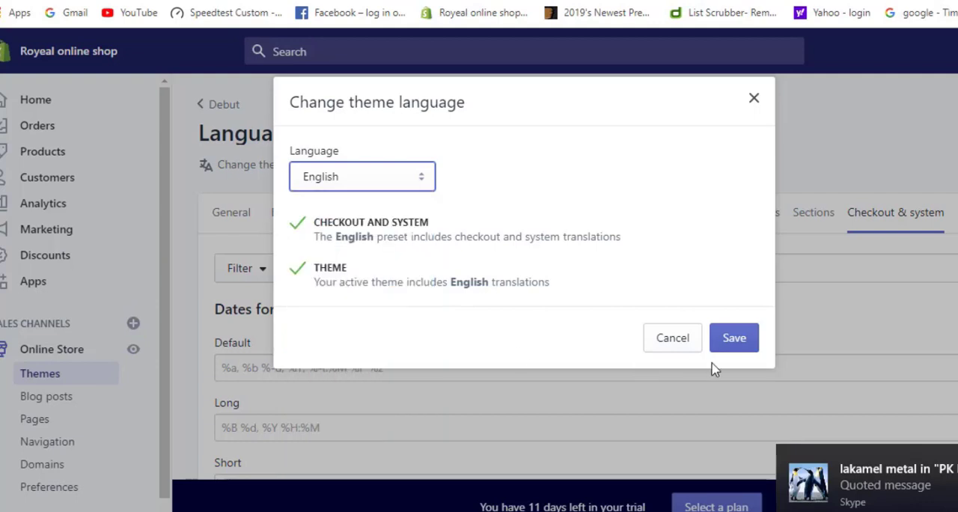
{"action": "left_click", "coordinate": [743, 347]}
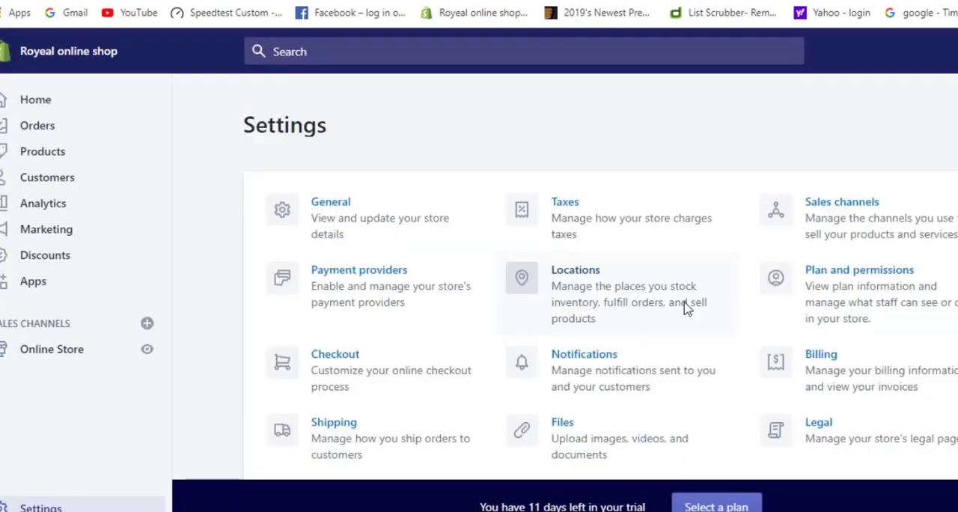
Reopen the Checkout settings and review the order processing, email marketing and checkout language sections
{"action": "scroll", "coordinate": [687, 308], "scroll_direction": "down", "scroll_amount": 1}
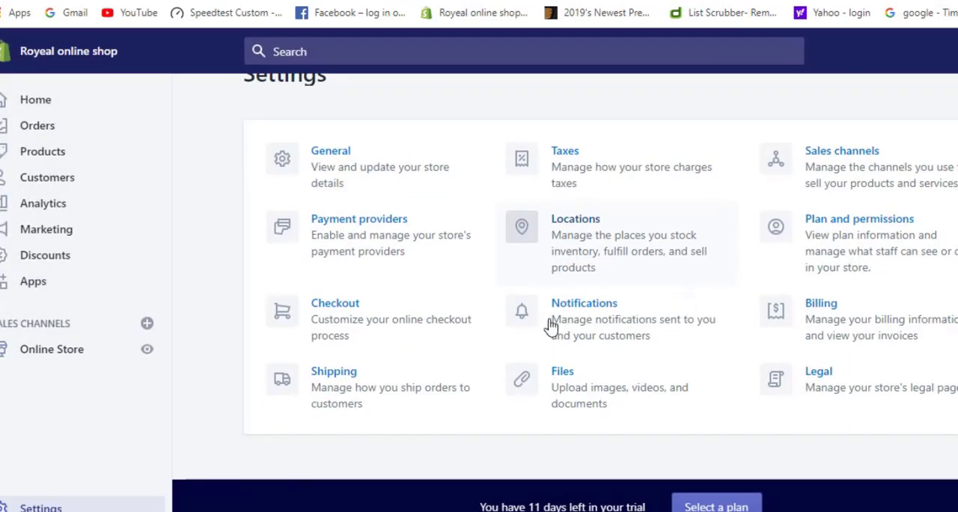
{"action": "left_click", "coordinate": [339, 317]}
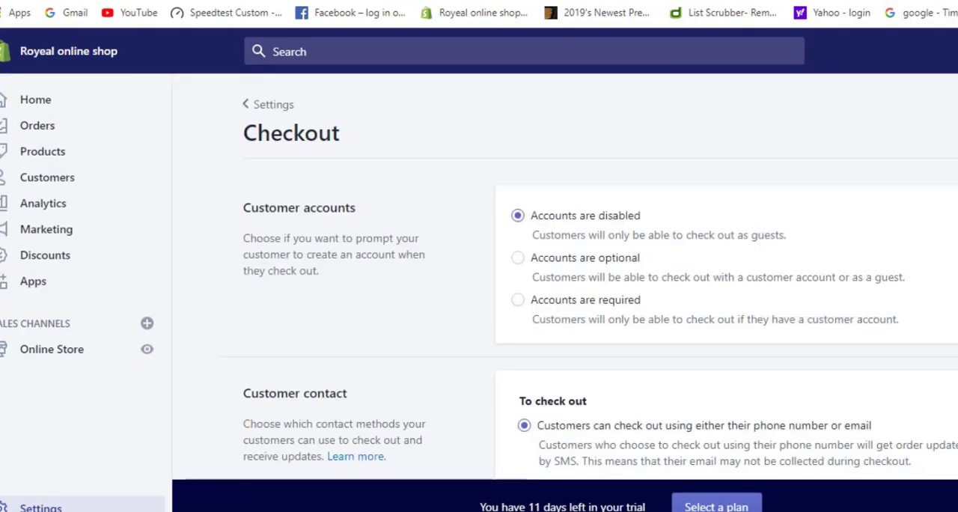
{"action": "scroll", "coordinate": [599, 277], "scroll_direction": "down", "scroll_amount": 14}
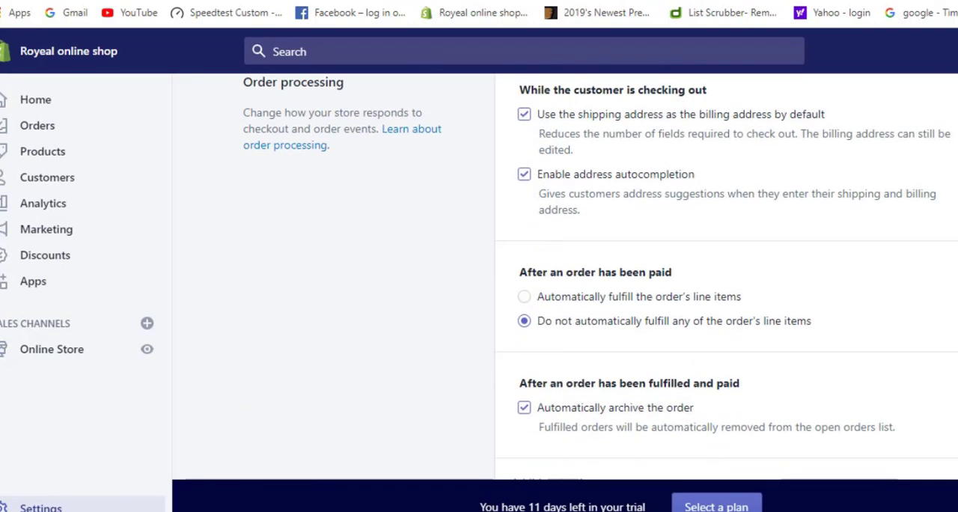
{"action": "scroll", "coordinate": [599, 277], "scroll_direction": "down", "scroll_amount": 8}
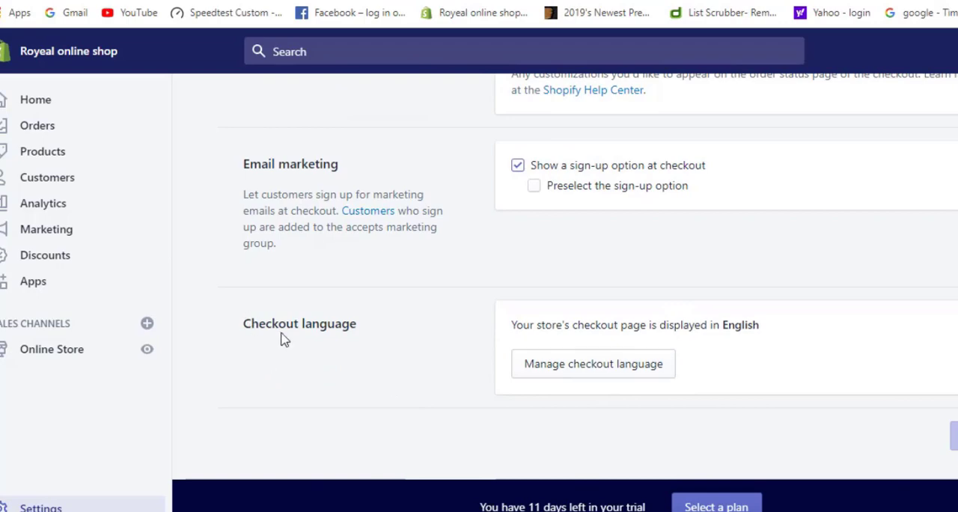
{"action": "scroll", "coordinate": [578, 297], "scroll_direction": "up", "scroll_amount": 1}
{"action": "scroll", "coordinate": [578, 297], "scroll_direction": "up", "scroll_amount": 15}
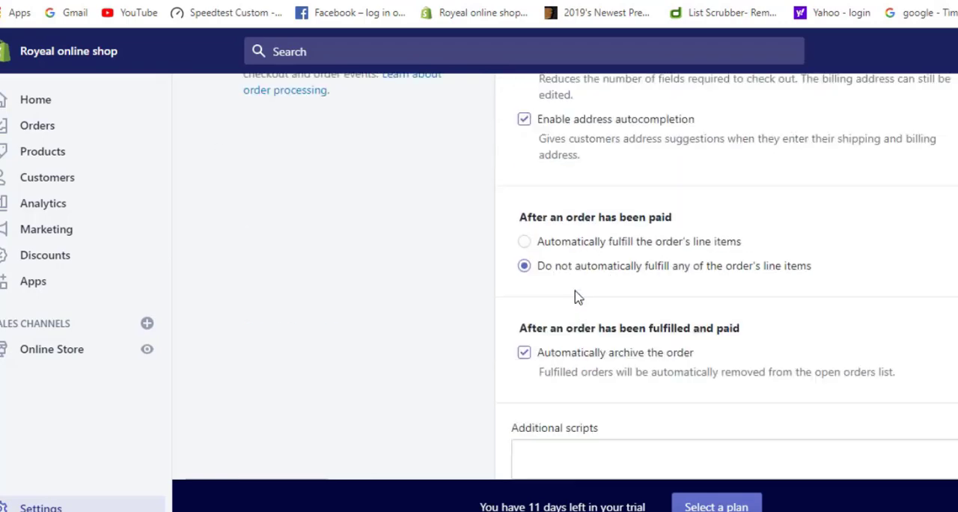
{"action": "scroll", "coordinate": [251, 193], "scroll_direction": "up", "scroll_amount": 5}
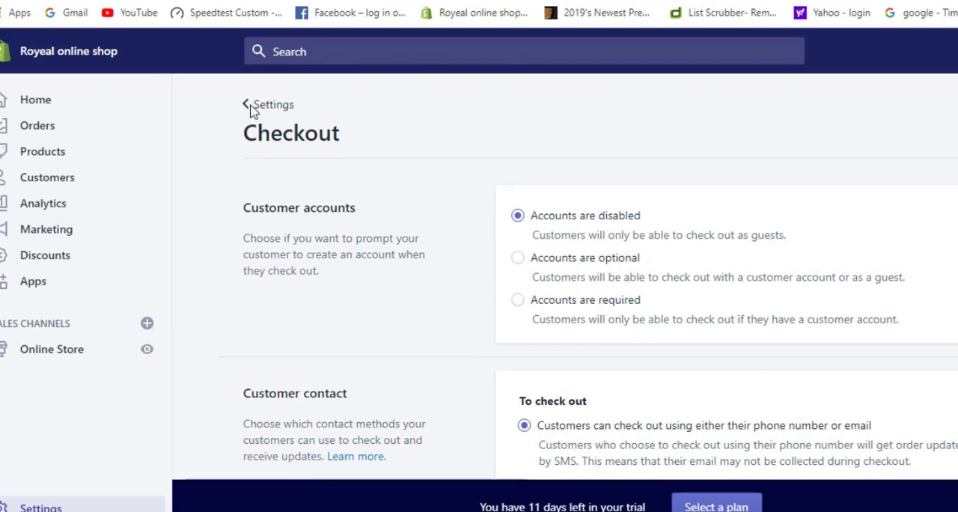
Open the Shipping settings and examine the shipping profiles, saved packages, packing slips and carrier accounts sections
{"action": "left_click", "coordinate": [250, 105]}
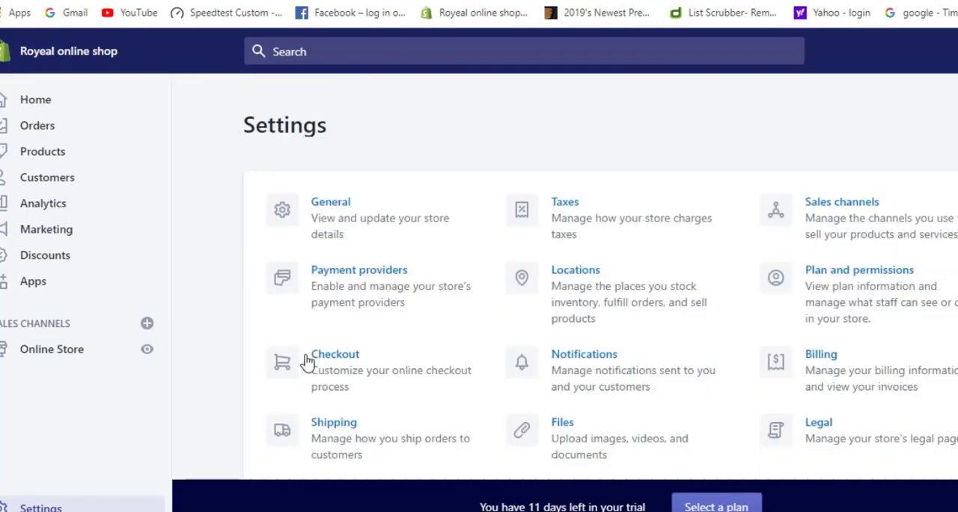
{"action": "scroll", "coordinate": [467, 366], "scroll_direction": "down", "scroll_amount": 1}
{"action": "left_click", "coordinate": [325, 384]}
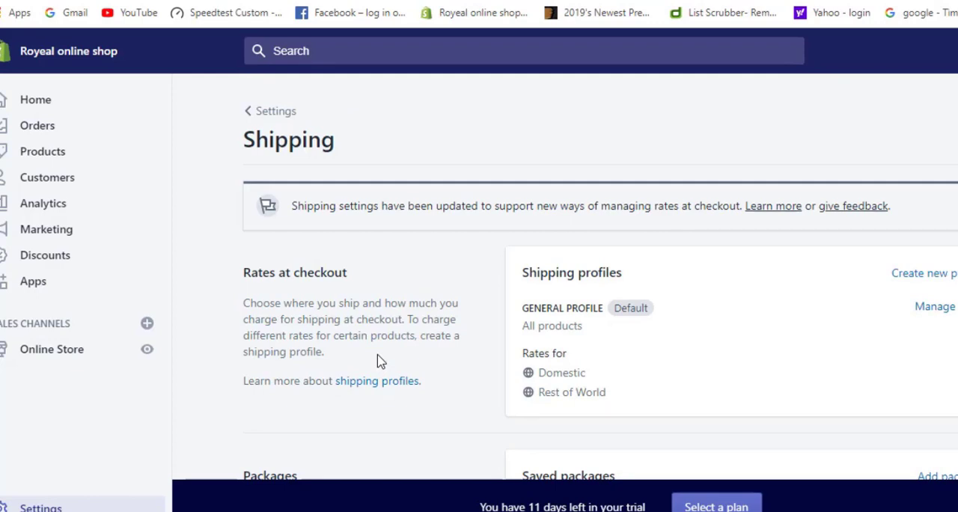
{"action": "scroll", "coordinate": [442, 352], "scroll_direction": "down", "scroll_amount": 1}
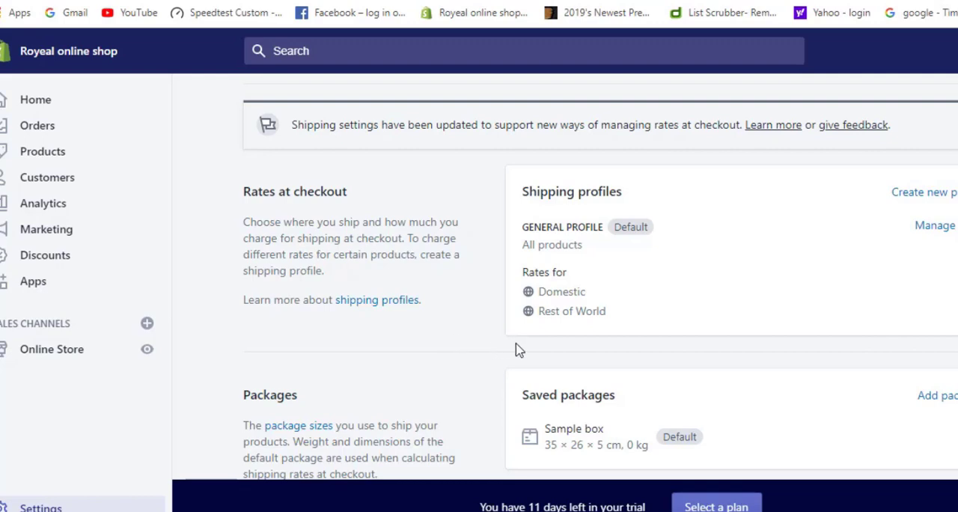
{"action": "scroll", "coordinate": [516, 347], "scroll_direction": "down", "scroll_amount": 4}
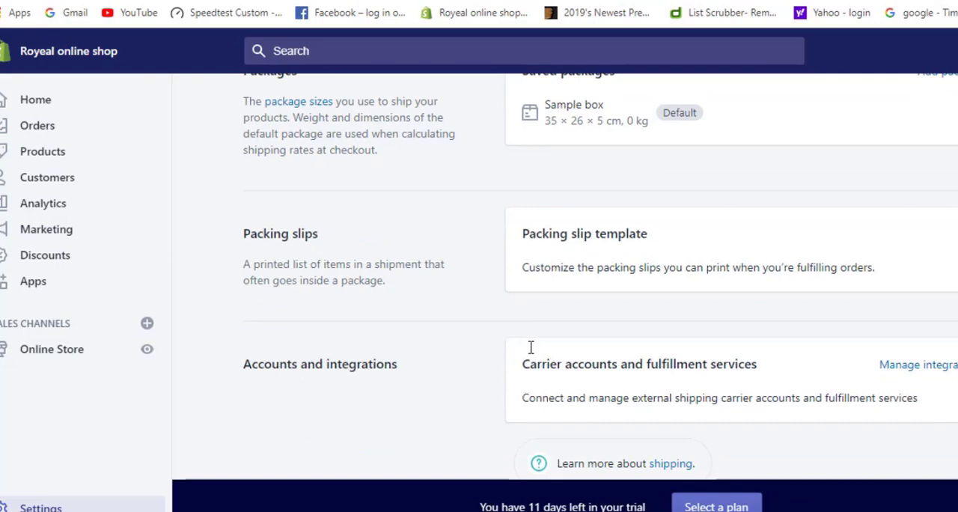
{"action": "scroll", "coordinate": [530, 354], "scroll_direction": "down", "scroll_amount": 1}
{"action": "scroll", "coordinate": [530, 353], "scroll_direction": "up", "scroll_amount": 2}
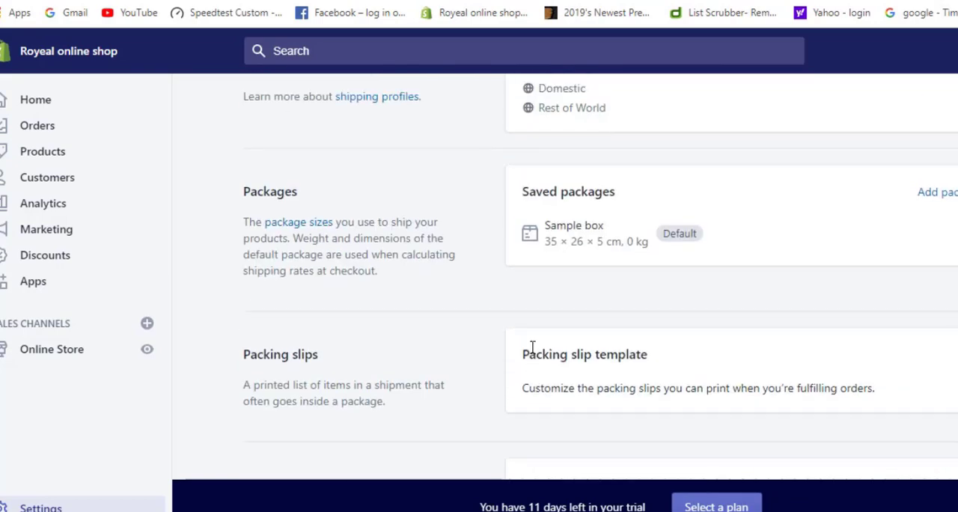
{"action": "scroll", "coordinate": [532, 347], "scroll_direction": "up", "scroll_amount": 4}
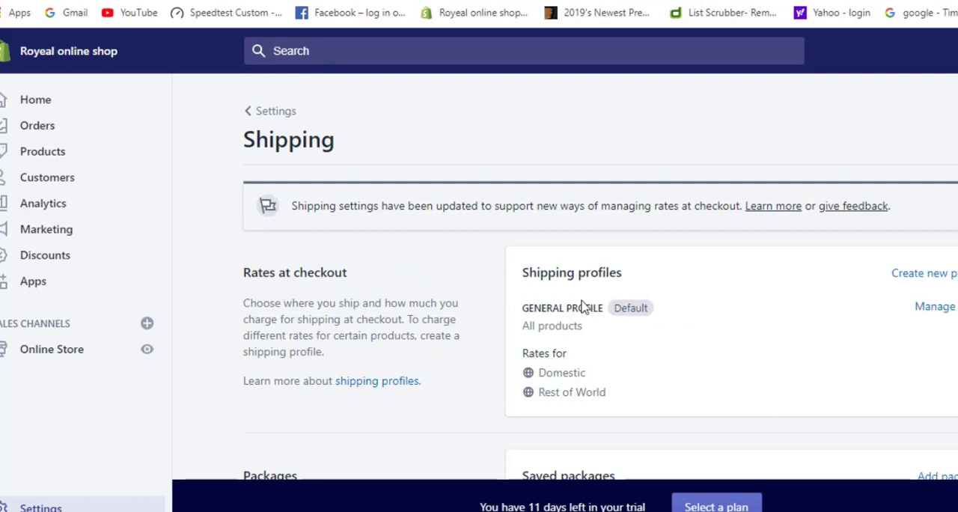
{"action": "scroll", "coordinate": [801, 325], "scroll_direction": "down", "scroll_amount": 2}
{"action": "scroll", "coordinate": [806, 326], "scroll_direction": "down", "scroll_amount": 2}
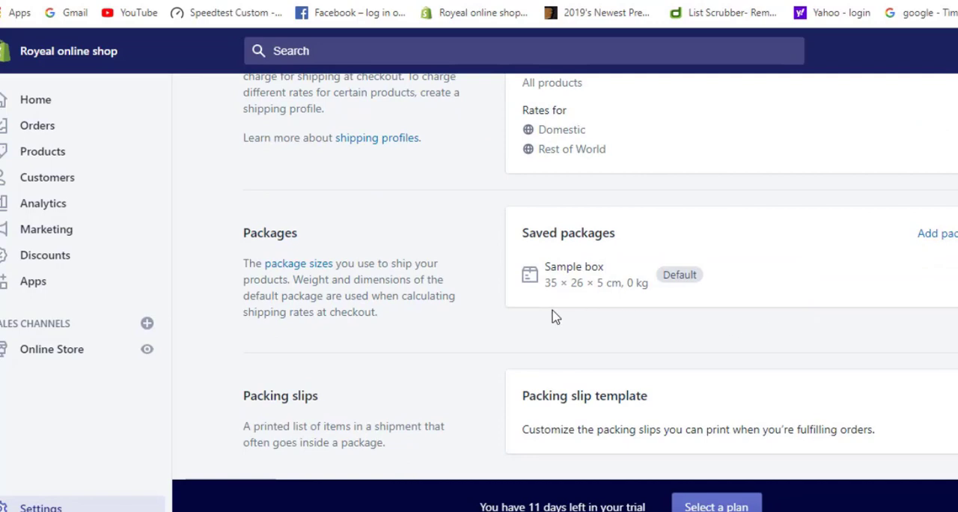
{"action": "scroll", "coordinate": [452, 327], "scroll_direction": "down", "scroll_amount": 1}
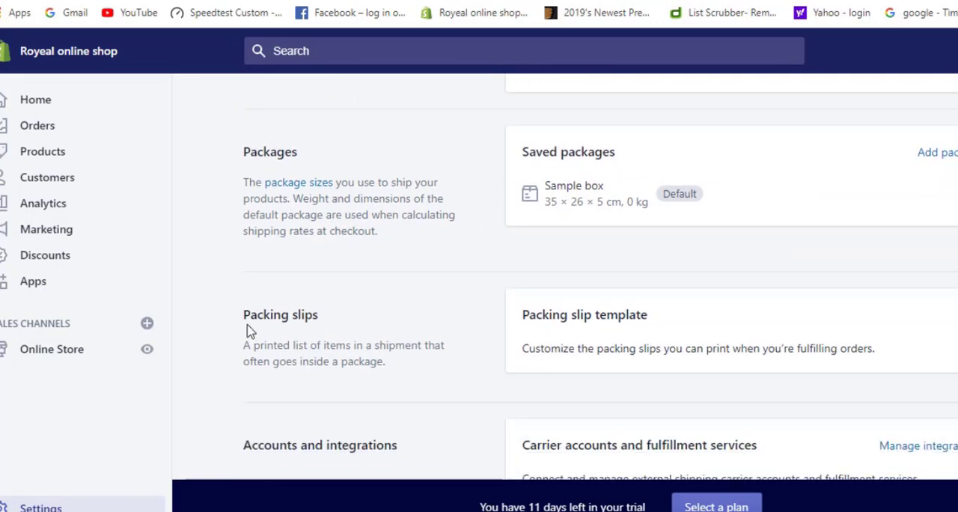
{"action": "scroll", "coordinate": [497, 352], "scroll_direction": "down", "scroll_amount": 2}
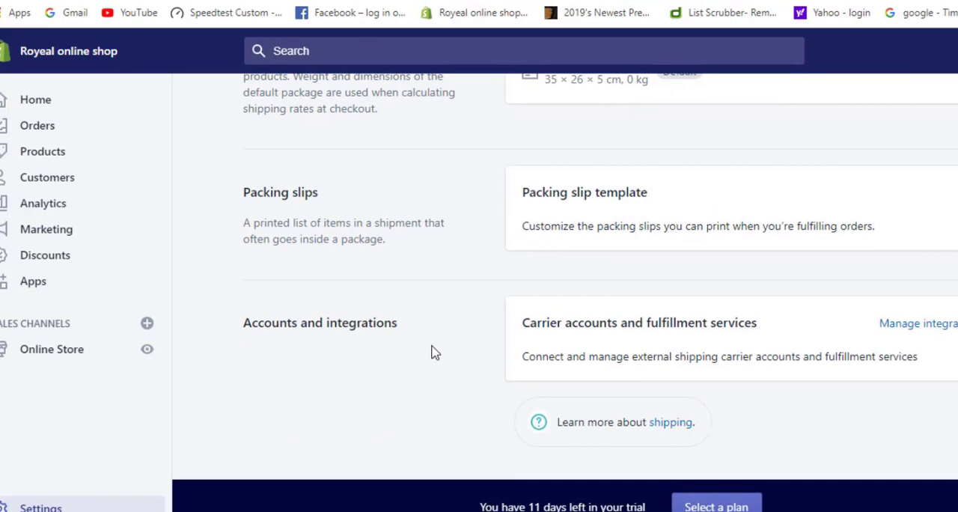
{"action": "scroll", "coordinate": [431, 352], "scroll_direction": "up", "scroll_amount": 3}
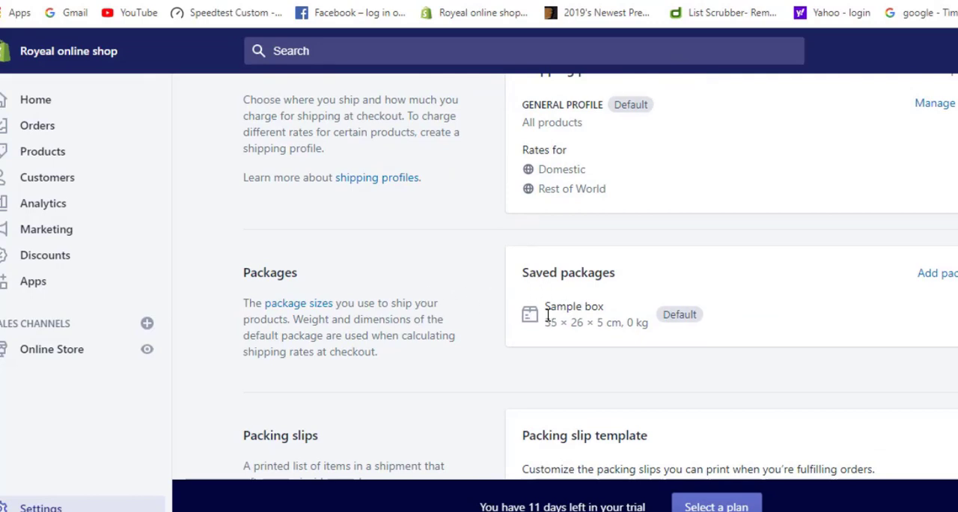
{"action": "scroll", "coordinate": [547, 314], "scroll_direction": "up", "scroll_amount": 3}
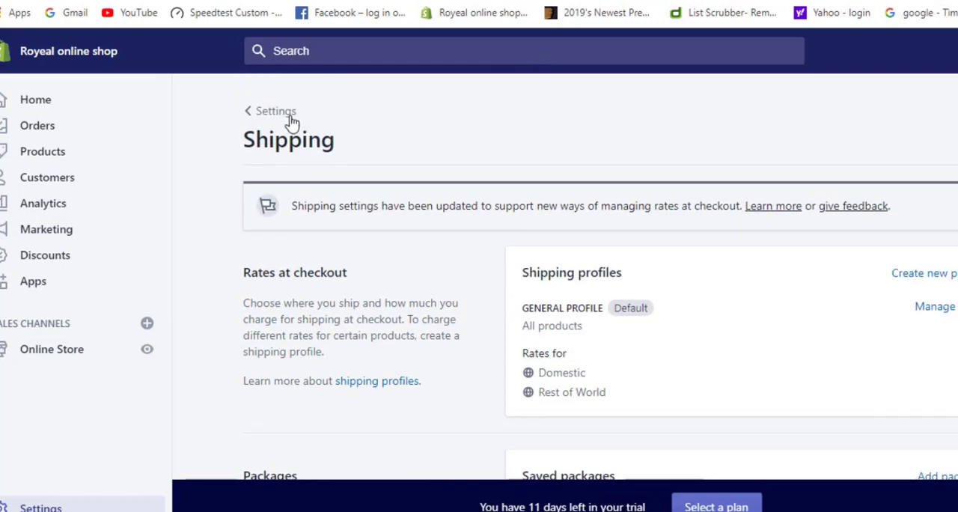
Open the Taxes settings and review the tax regions and tax calculation options
{"action": "left_click", "coordinate": [249, 114]}
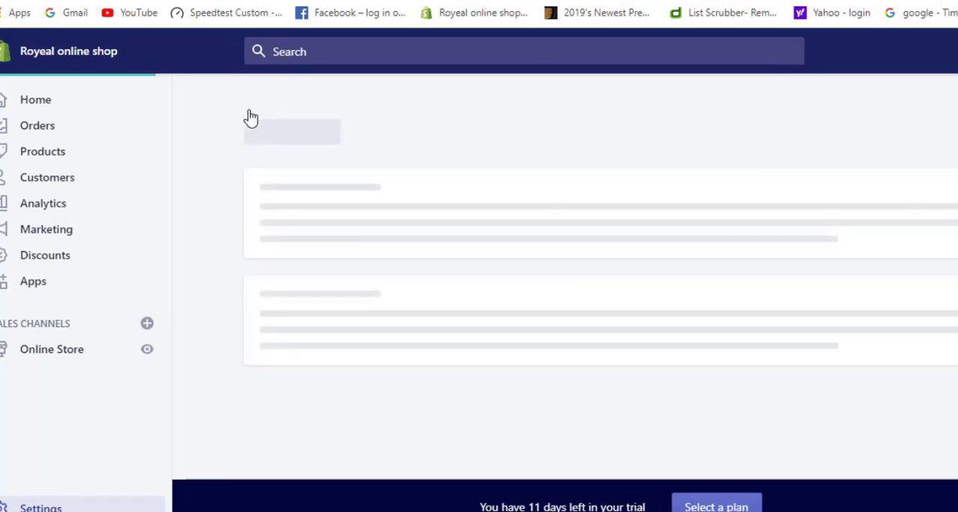
{"action": "scroll", "coordinate": [464, 356], "scroll_direction": "down", "scroll_amount": 1}
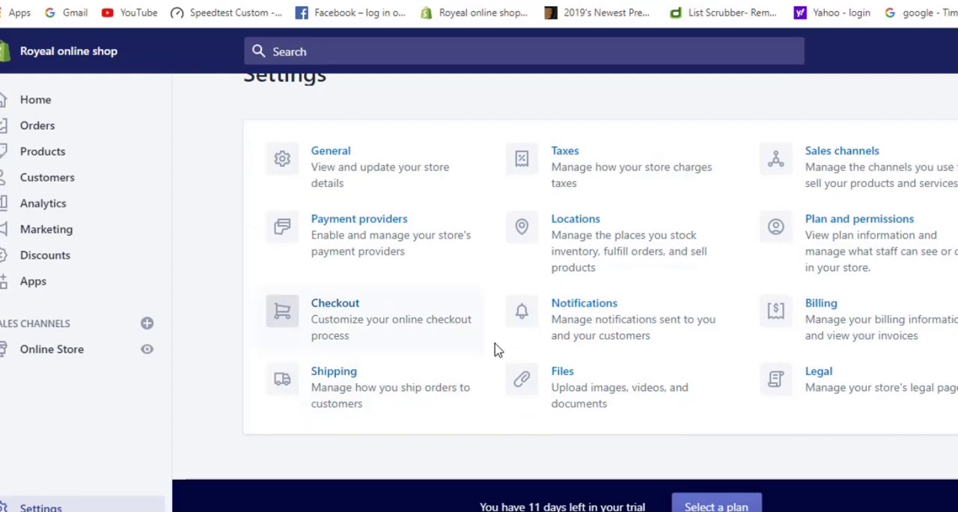
{"action": "scroll", "coordinate": [498, 350], "scroll_direction": "up", "scroll_amount": 1}
{"action": "left_click", "coordinate": [578, 217]}
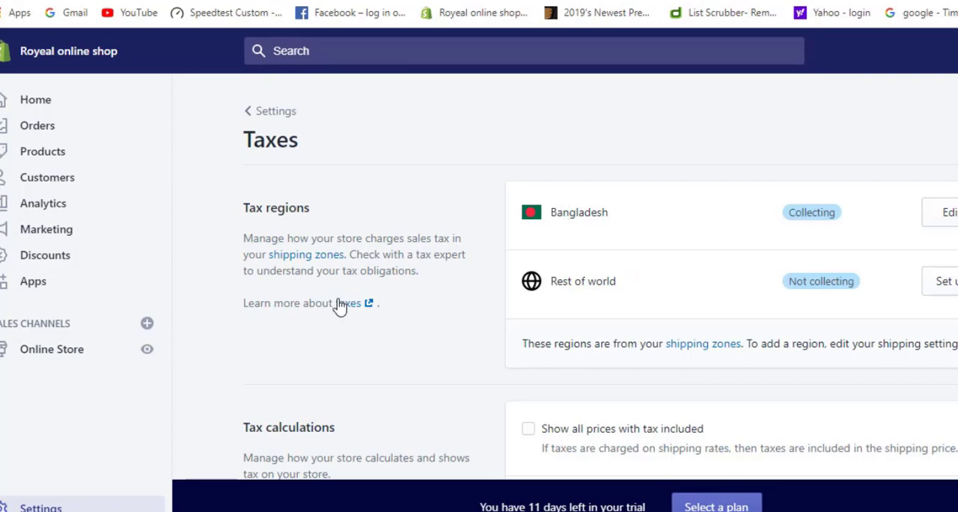
{"action": "scroll", "coordinate": [347, 298], "scroll_direction": "down", "scroll_amount": 2}
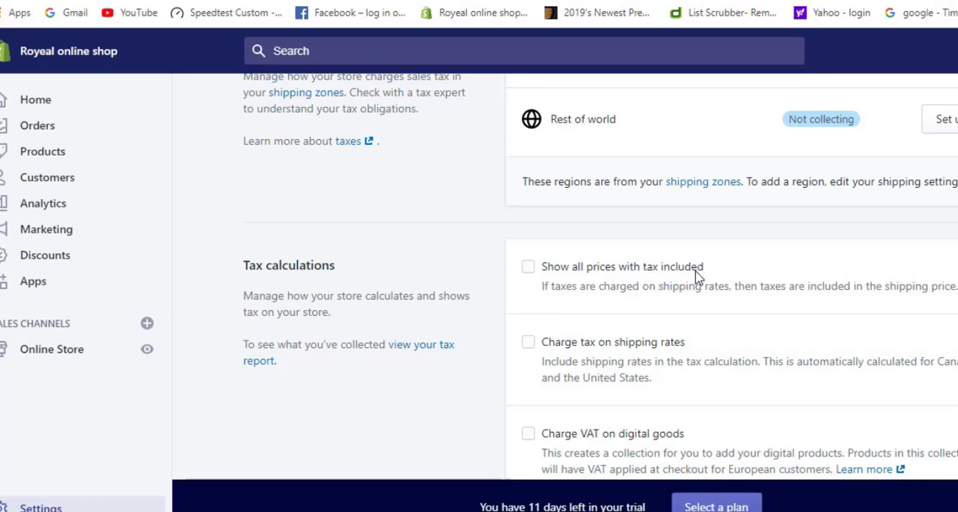
Preview showing all prices with tax included and charging tax on shipping rates, switching each option back off
{"action": "left_click", "coordinate": [529, 271]}
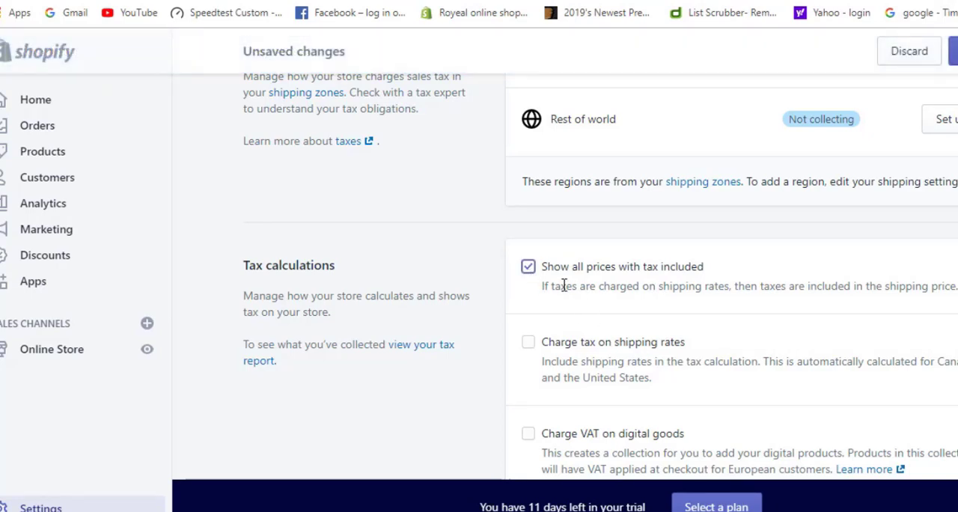
{"action": "scroll", "coordinate": [563, 286], "scroll_direction": "down", "scroll_amount": 2}
{"action": "left_click", "coordinate": [528, 152]}
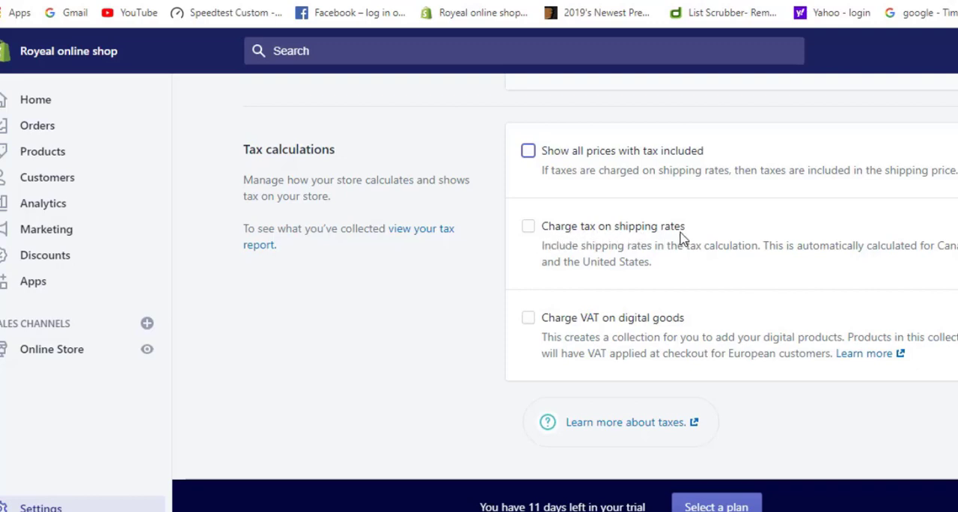
{"action": "left_click", "coordinate": [528, 228]}
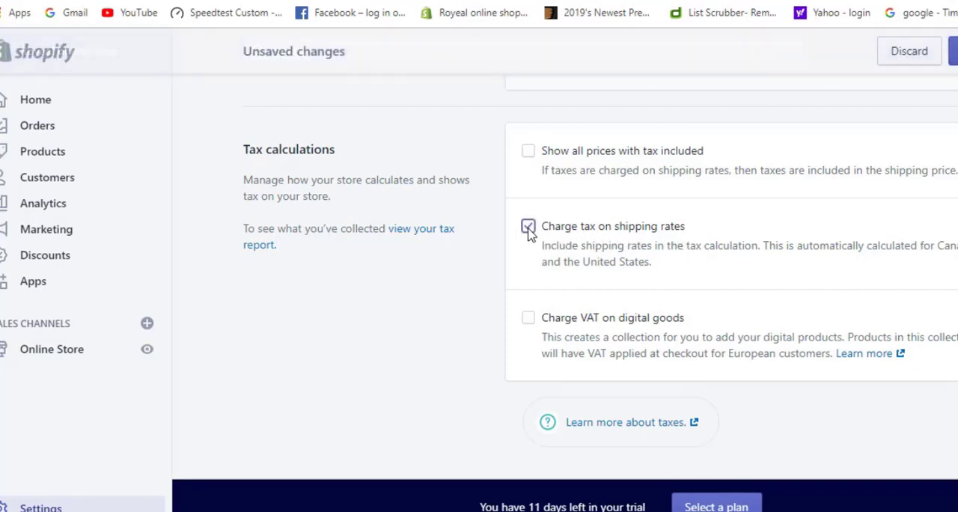
{"action": "left_click", "coordinate": [529, 229]}
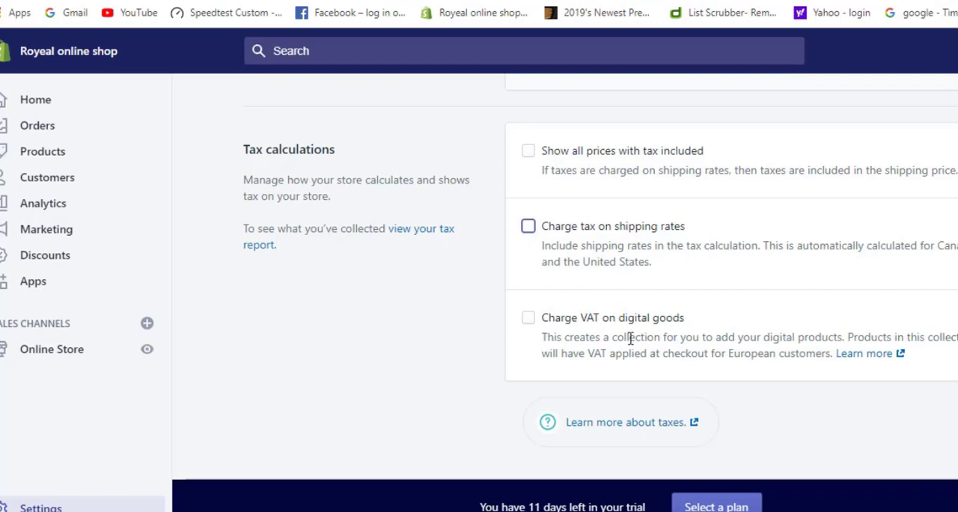
{"action": "left_click", "coordinate": [529, 152]}
{"action": "left_click", "coordinate": [529, 152]}
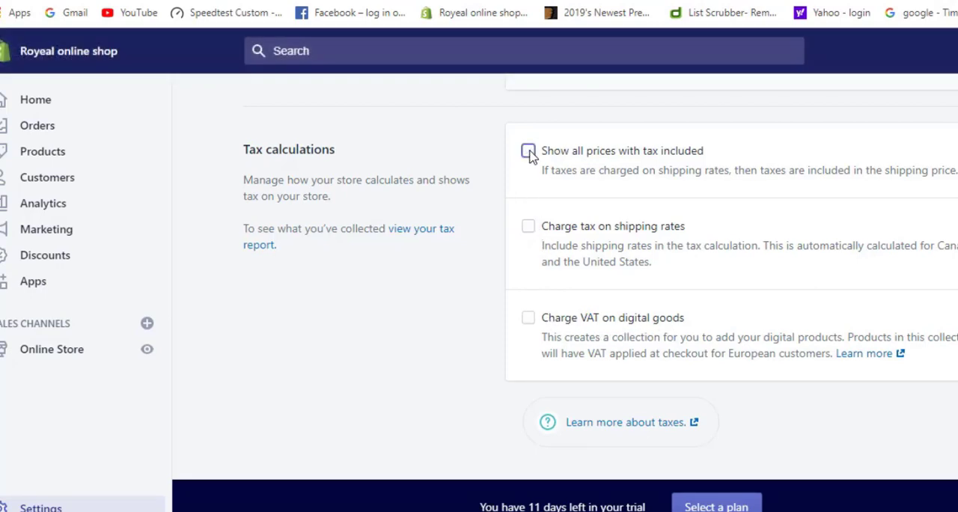
{"action": "scroll", "coordinate": [502, 352], "scroll_direction": "up", "scroll_amount": 4}
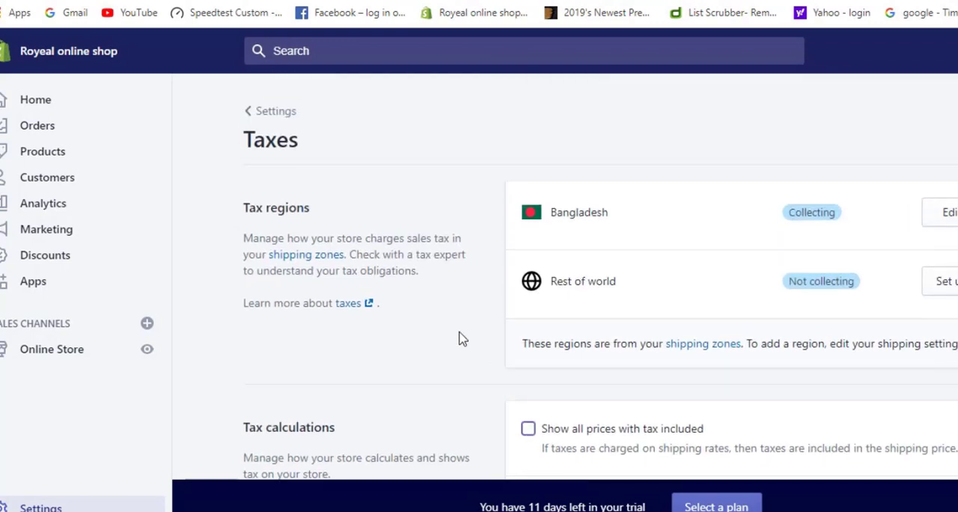
Open the Locations settings, check the store location listed there, and return to the settings overview
{"action": "left_click", "coordinate": [254, 111]}
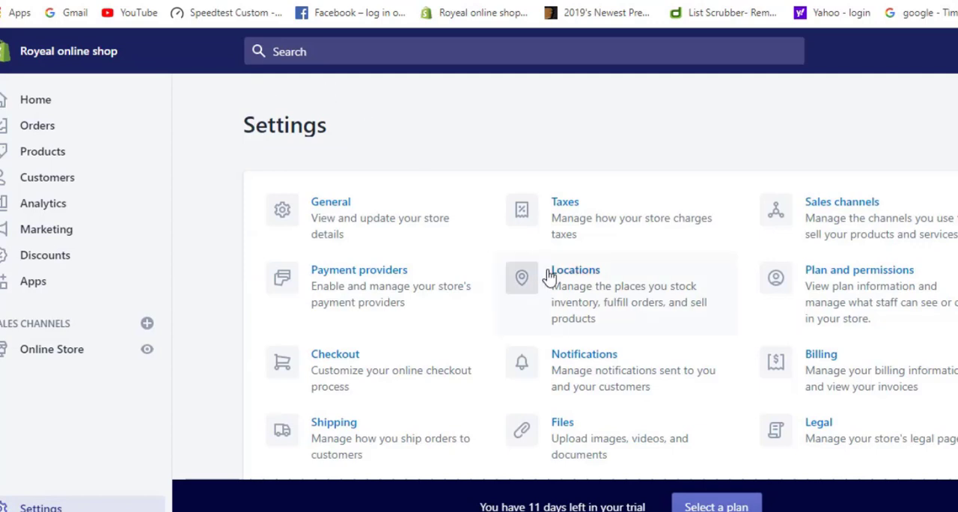
{"action": "left_click", "coordinate": [590, 277]}
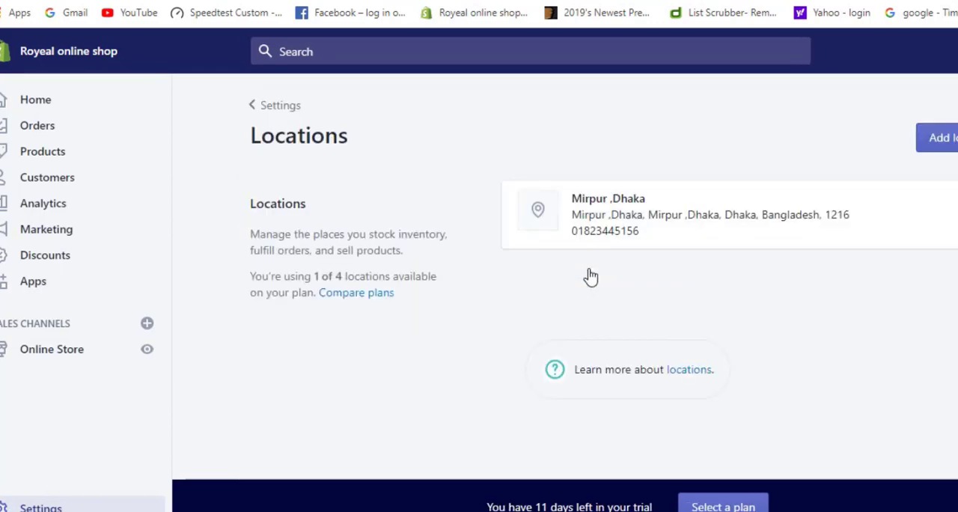
{"action": "left_click", "coordinate": [256, 107]}
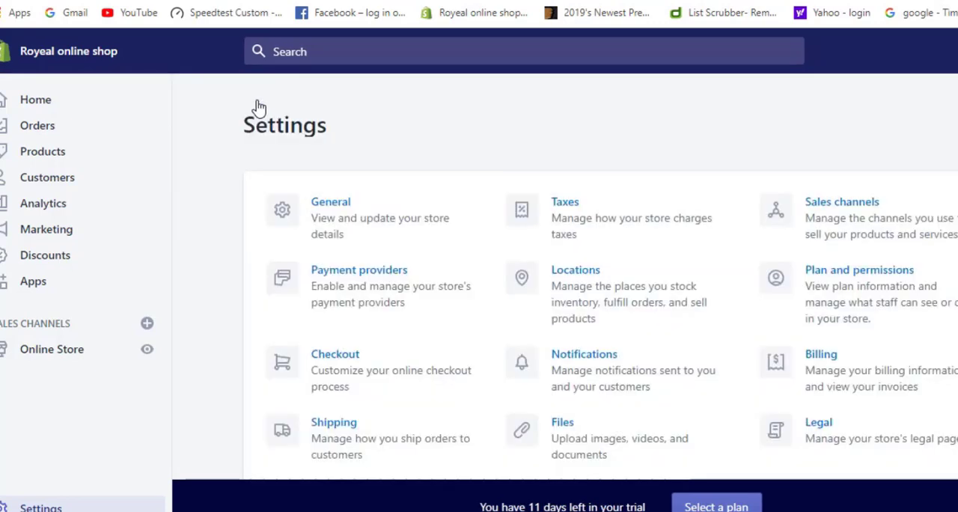
Open the Notifications settings and review the order, shipping, delivery, customer, staff order and webhook sections
{"action": "left_click", "coordinate": [629, 370]}
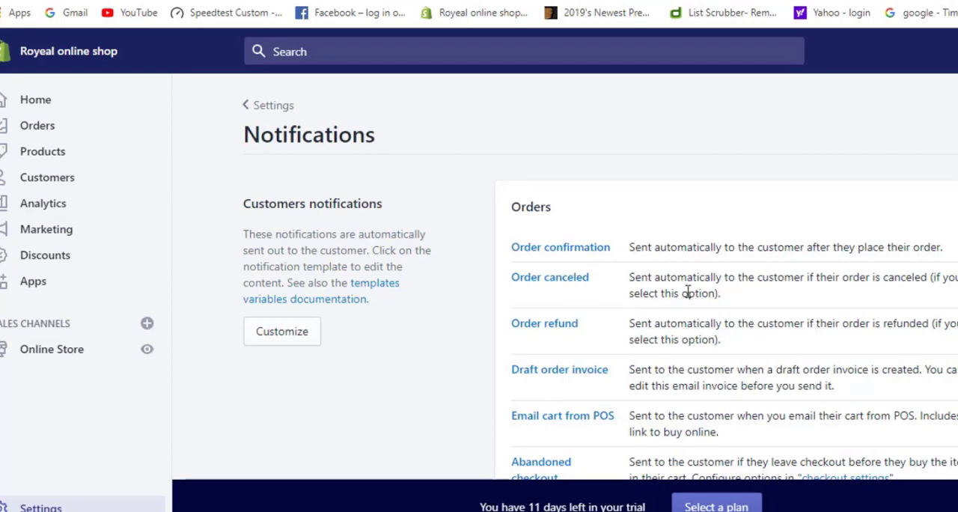
{"action": "scroll", "coordinate": [610, 400], "scroll_direction": "down", "scroll_amount": 3}
{"action": "scroll", "coordinate": [610, 404], "scroll_direction": "down", "scroll_amount": 2}
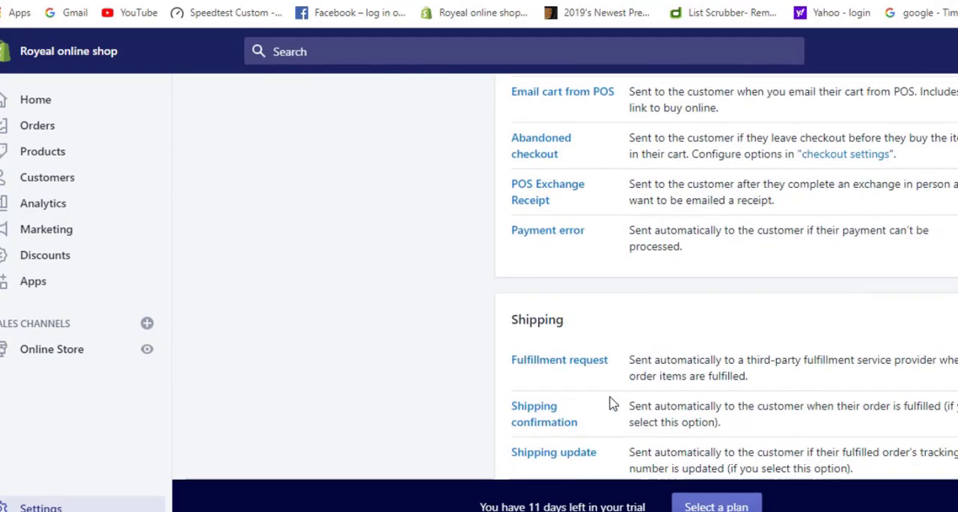
{"action": "scroll", "coordinate": [610, 404], "scroll_direction": "down", "scroll_amount": 6}
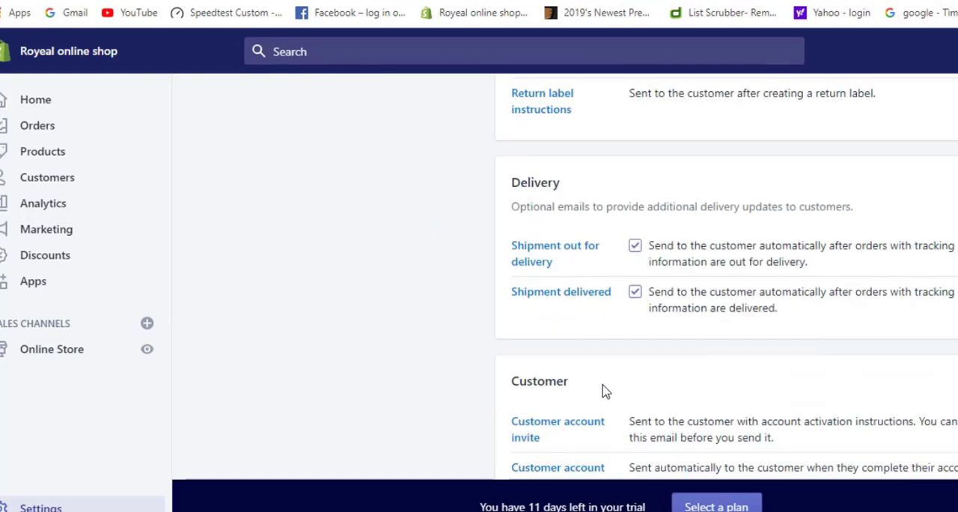
{"action": "scroll", "coordinate": [604, 391], "scroll_direction": "down", "scroll_amount": 2}
{"action": "scroll", "coordinate": [605, 391], "scroll_direction": "down", "scroll_amount": 2}
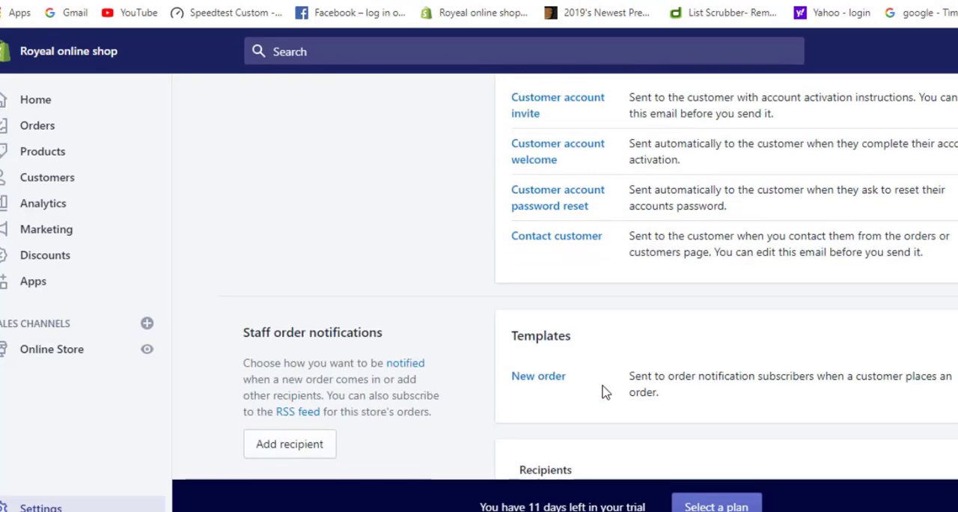
{"action": "scroll", "coordinate": [605, 391], "scroll_direction": "down", "scroll_amount": 3}
{"action": "scroll", "coordinate": [606, 391], "scroll_direction": "down", "scroll_amount": 3}
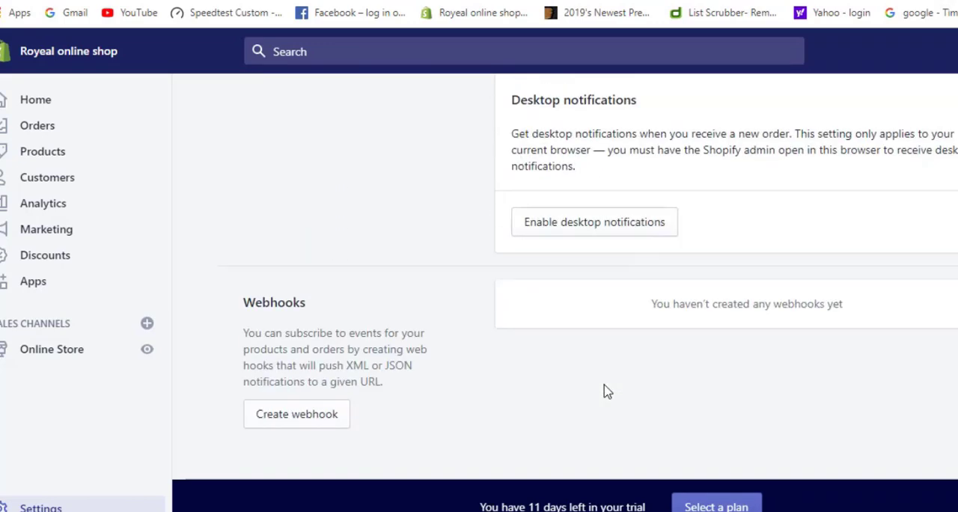
{"action": "scroll", "coordinate": [606, 392], "scroll_direction": "up", "scroll_amount": 15}
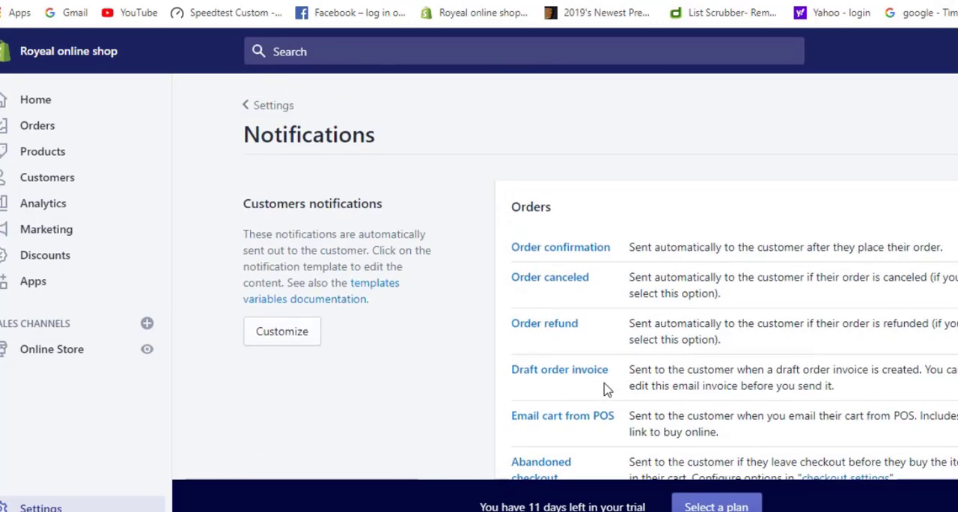
{"action": "left_click", "coordinate": [253, 106]}
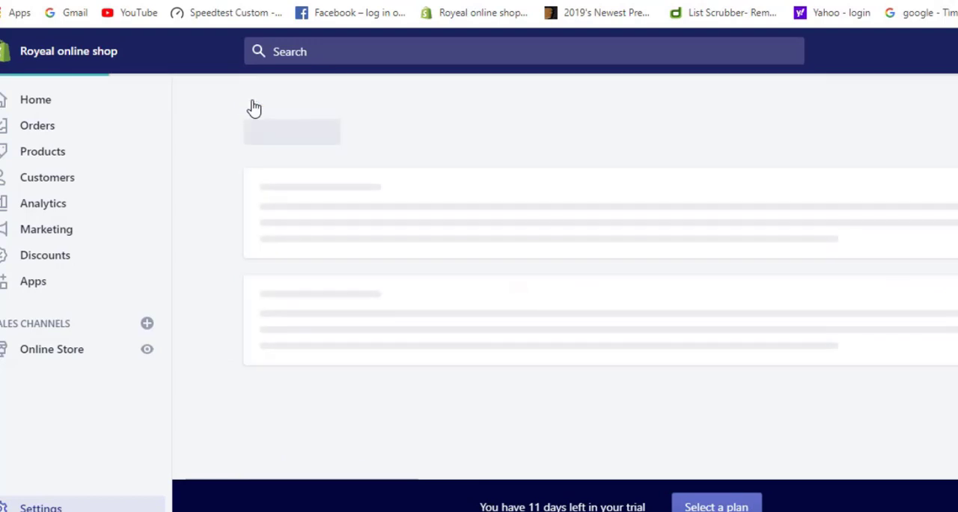
Open the Files settings, look over the file upload page, and return to the settings overview
{"action": "scroll", "coordinate": [792, 424], "scroll_direction": "down", "scroll_amount": 1}
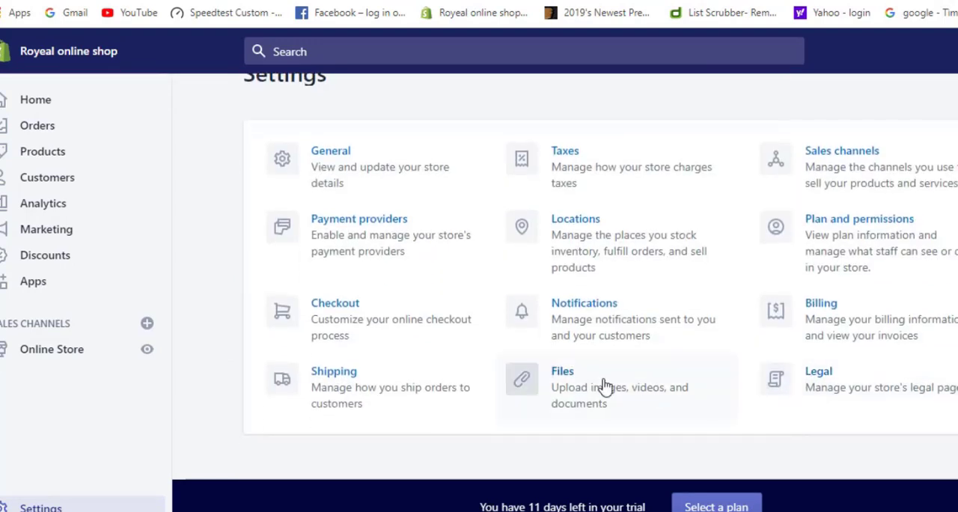
{"action": "left_click", "coordinate": [603, 385]}
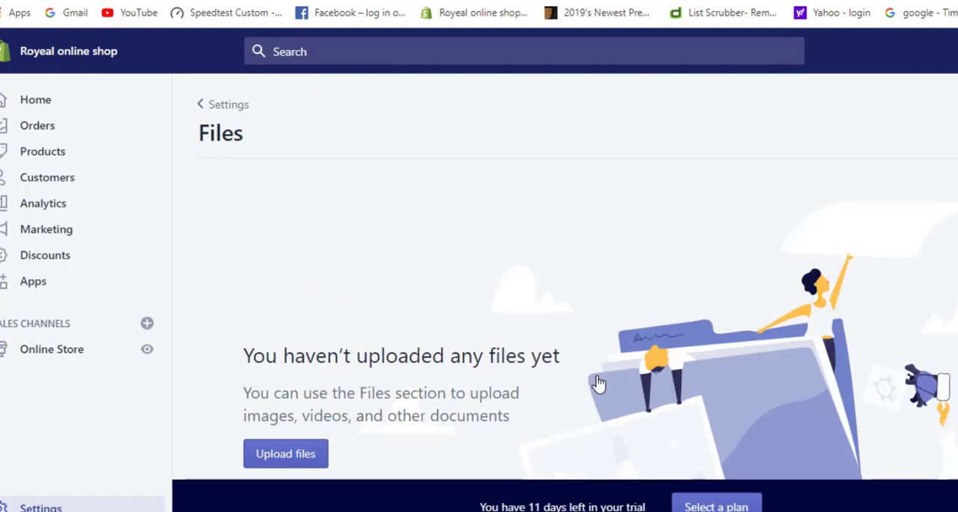
{"action": "scroll", "coordinate": [597, 383], "scroll_direction": "down", "scroll_amount": 2}
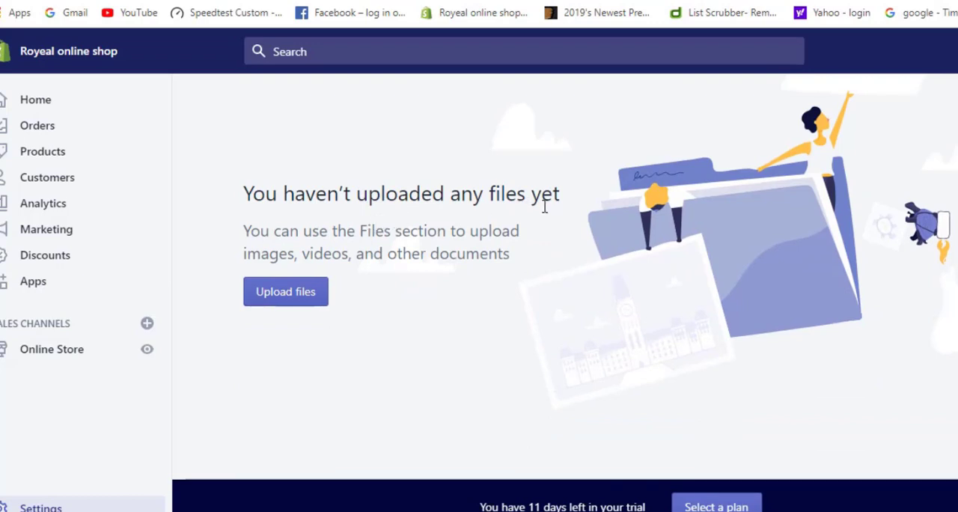
{"action": "scroll", "coordinate": [555, 367], "scroll_direction": "up", "scroll_amount": 2}
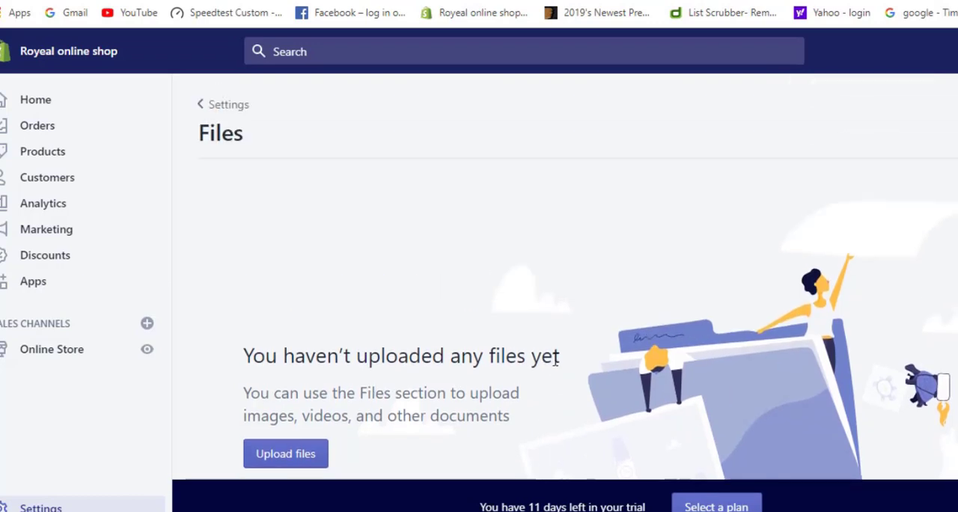
{"action": "scroll", "coordinate": [759, 422], "scroll_direction": "down", "scroll_amount": 2}
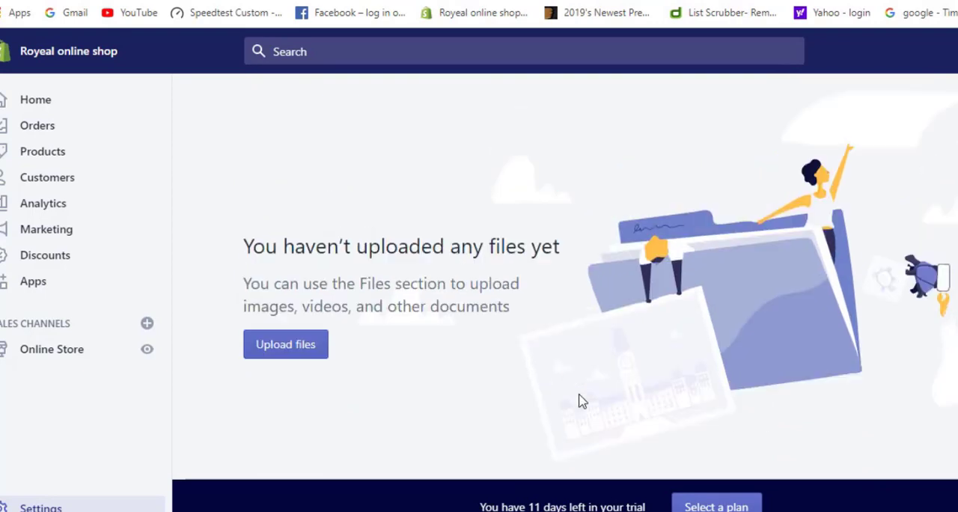
{"action": "scroll", "coordinate": [584, 397], "scroll_direction": "up", "scroll_amount": 2}
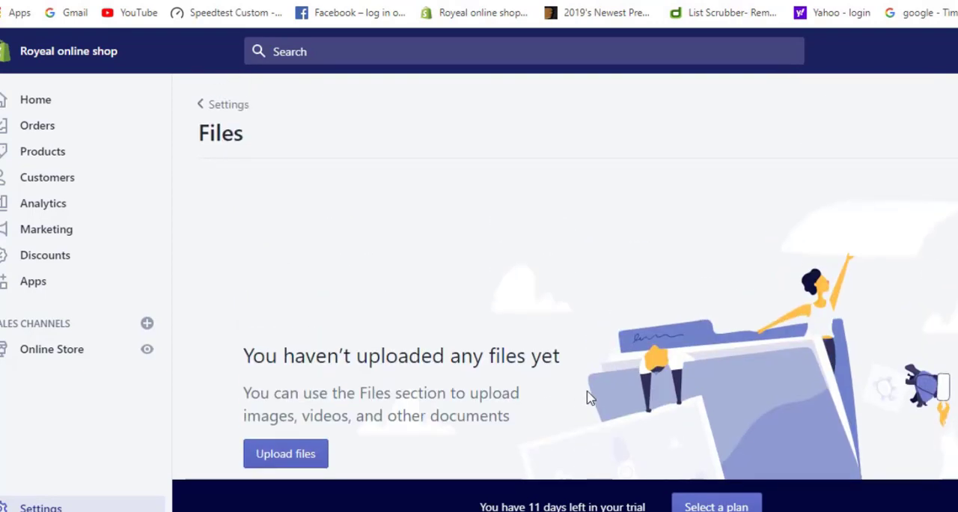
{"action": "left_click", "coordinate": [200, 108]}
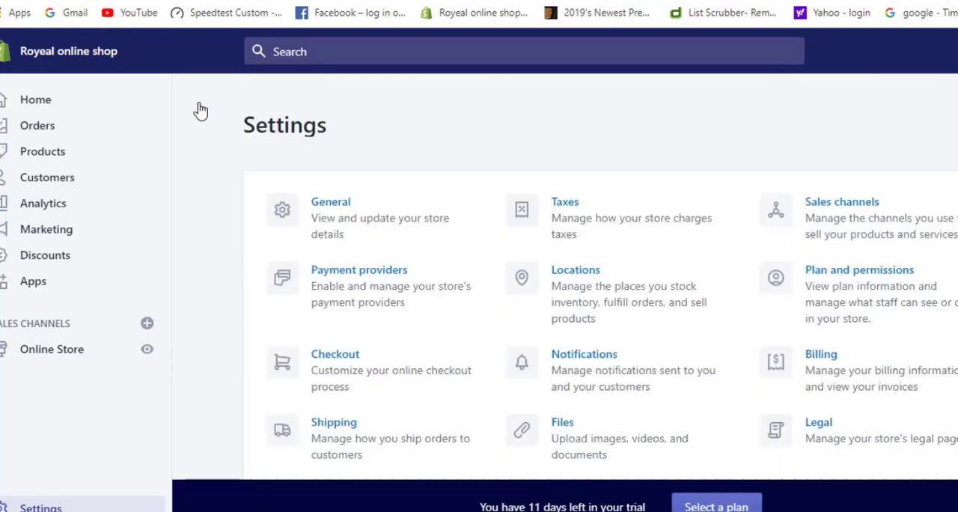
Open the Sales channels settings and bring up the list of channels that can be added
{"action": "scroll", "coordinate": [633, 224], "scroll_direction": "down", "scroll_amount": 1}
{"action": "scroll", "coordinate": [638, 376], "scroll_direction": "up", "scroll_amount": 1}
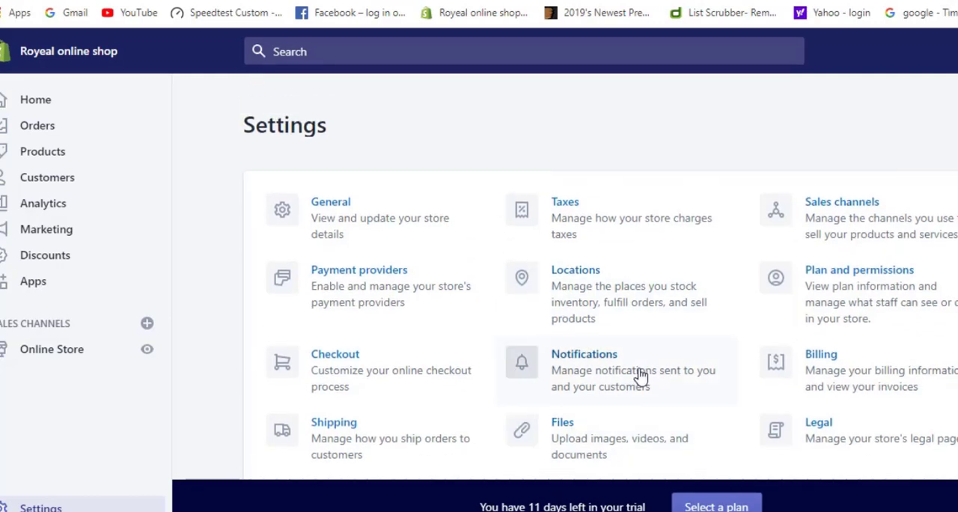
{"action": "left_click", "coordinate": [841, 207]}
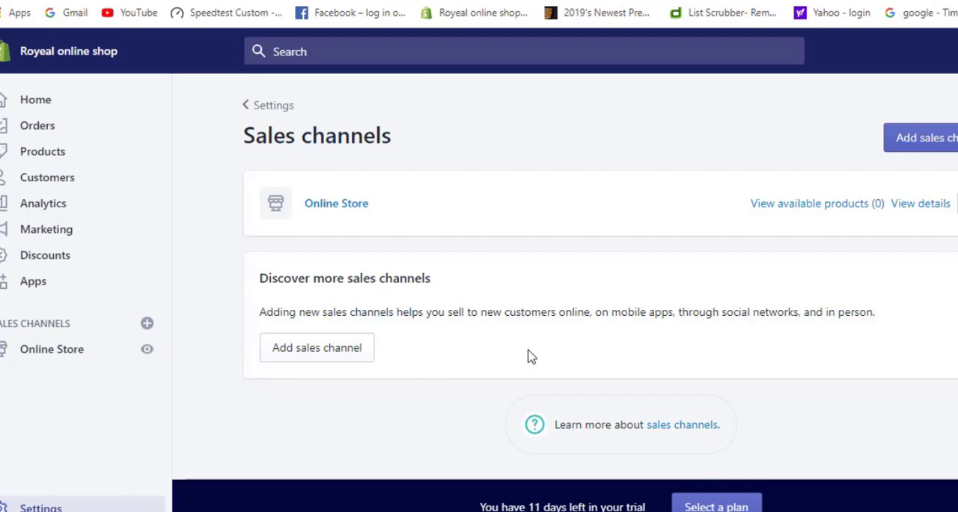
{"action": "left_click", "coordinate": [287, 359]}
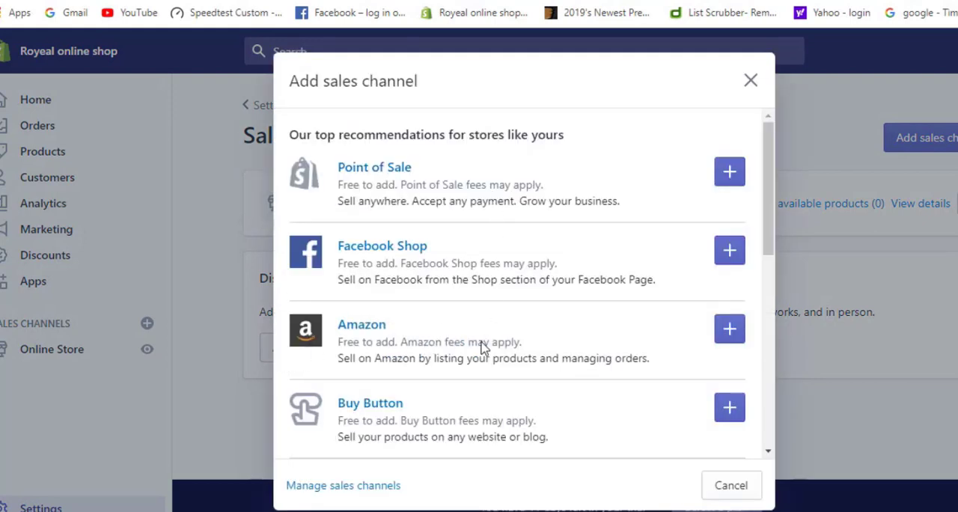
Review the recommended and unavailable sales channels, close the list without adding any, and return to the settings overview
{"action": "scroll", "coordinate": [466, 399], "scroll_direction": "down", "scroll_amount": 3}
{"action": "scroll", "coordinate": [464, 402], "scroll_direction": "up", "scroll_amount": 3}
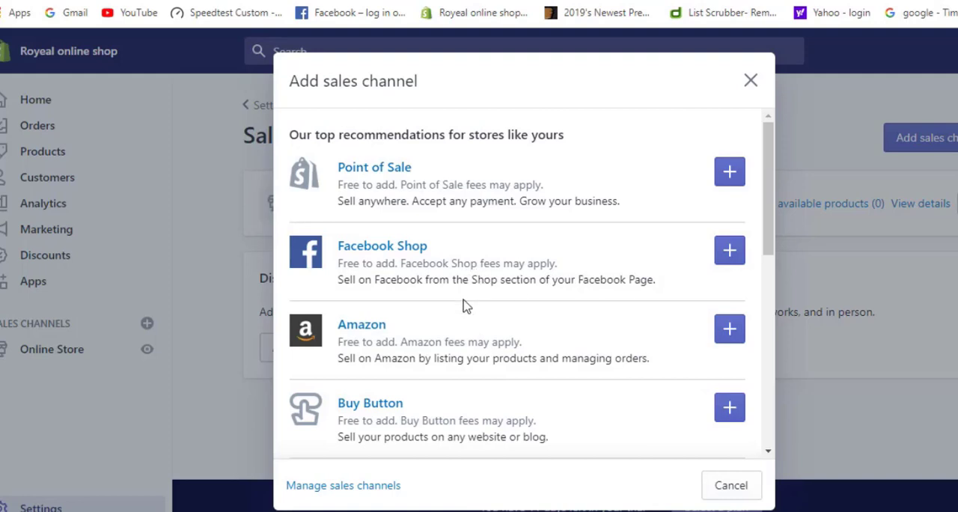
{"action": "scroll", "coordinate": [542, 359], "scroll_direction": "down", "scroll_amount": 2}
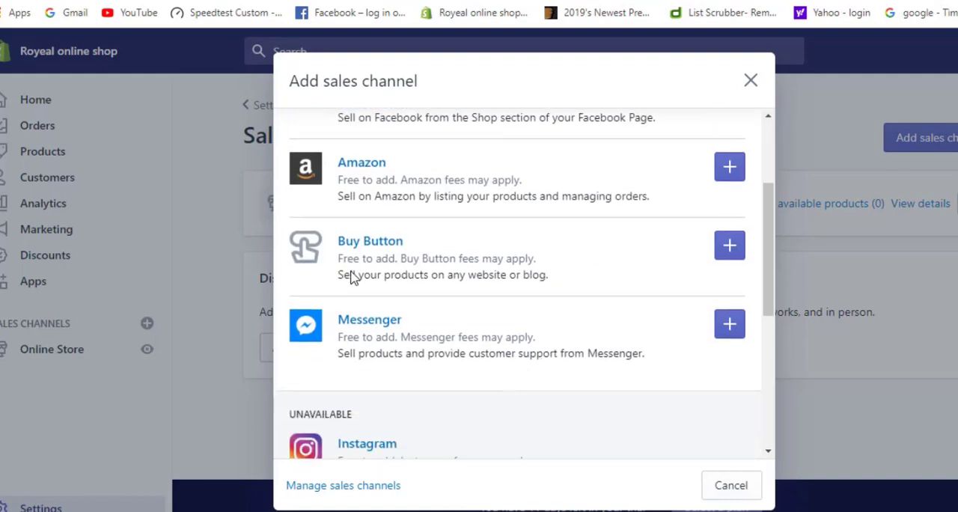
{"action": "scroll", "coordinate": [517, 283], "scroll_direction": "down", "scroll_amount": 2}
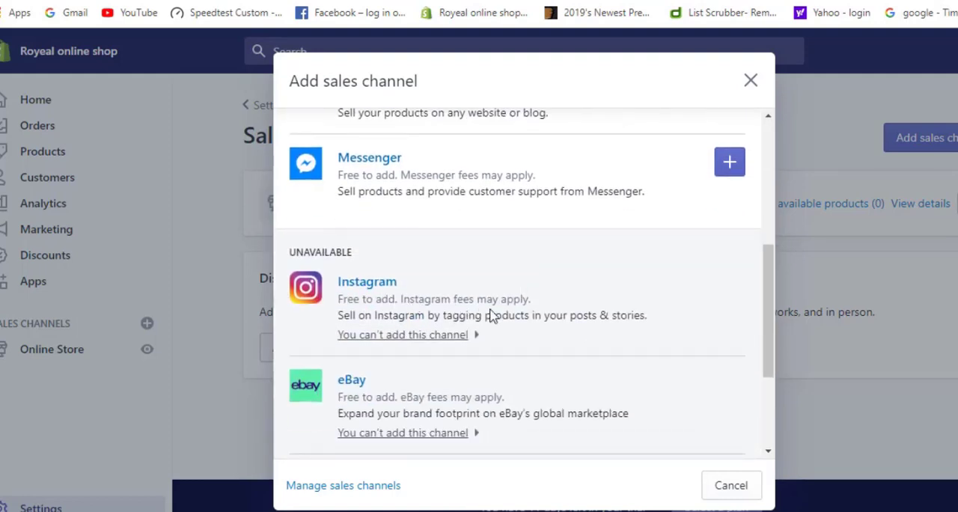
{"action": "scroll", "coordinate": [528, 320], "scroll_direction": "down", "scroll_amount": 2}
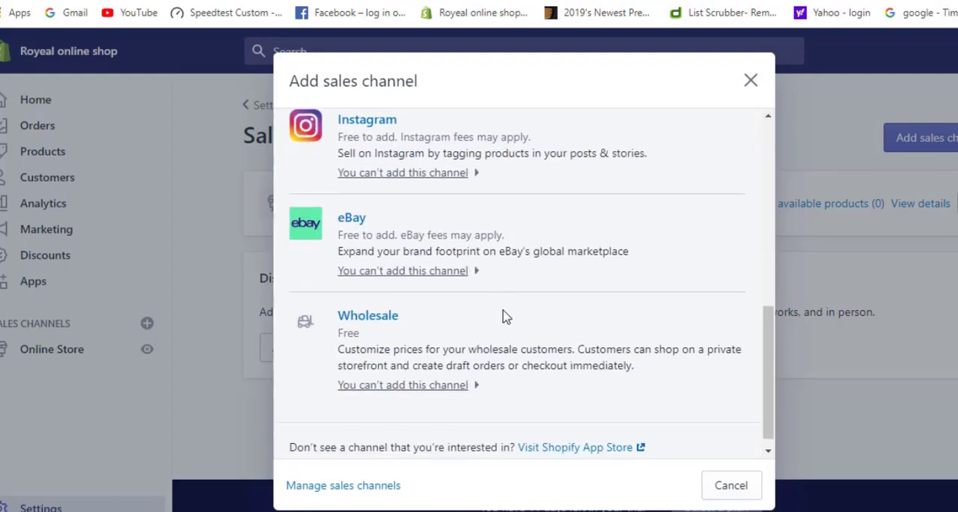
{"action": "scroll", "coordinate": [505, 316], "scroll_direction": "up", "scroll_amount": 2}
{"action": "scroll", "coordinate": [505, 317], "scroll_direction": "up", "scroll_amount": 4}
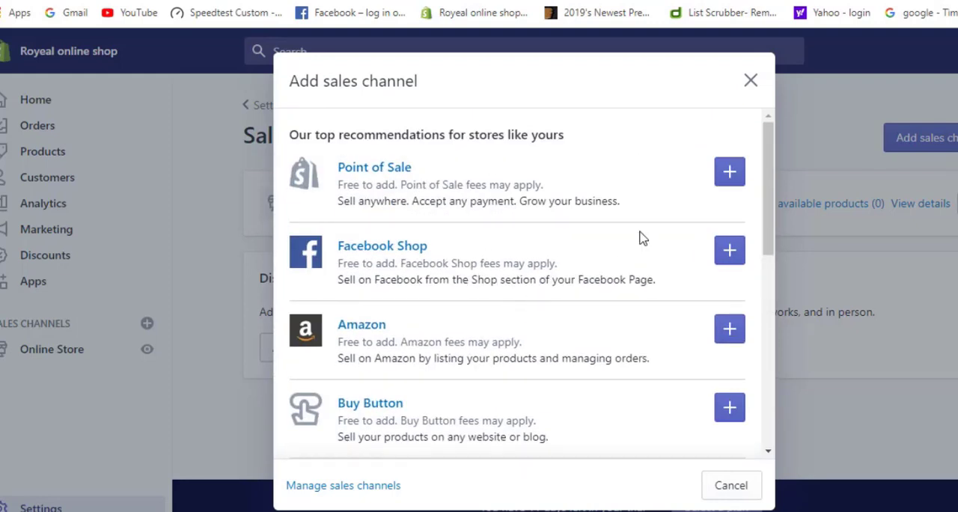
{"action": "left_click", "coordinate": [750, 80]}
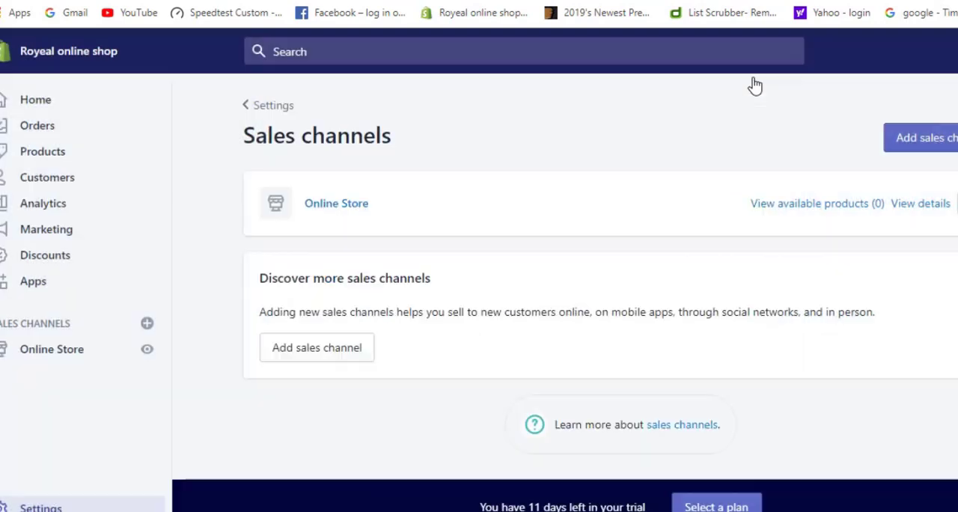
{"action": "scroll", "coordinate": [637, 372], "scroll_direction": "down", "scroll_amount": 1}
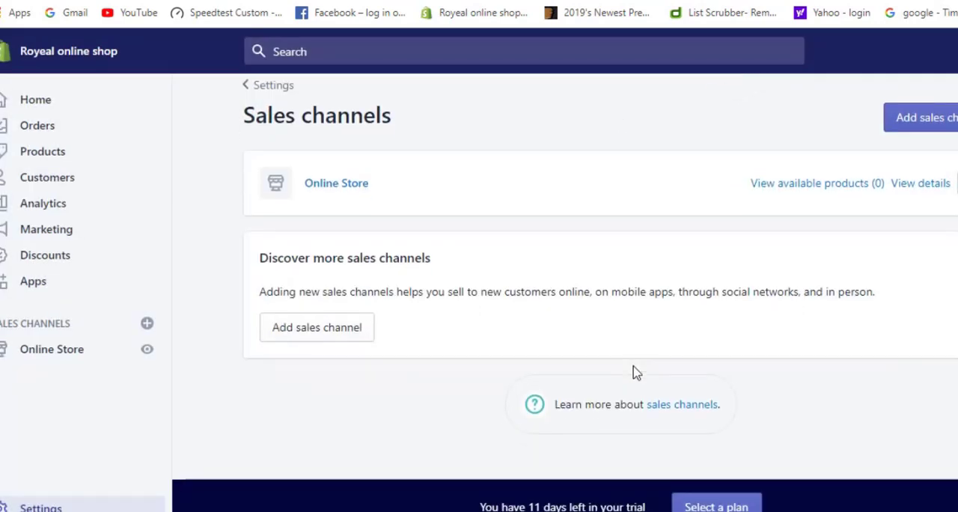
{"action": "left_click", "coordinate": [250, 89]}
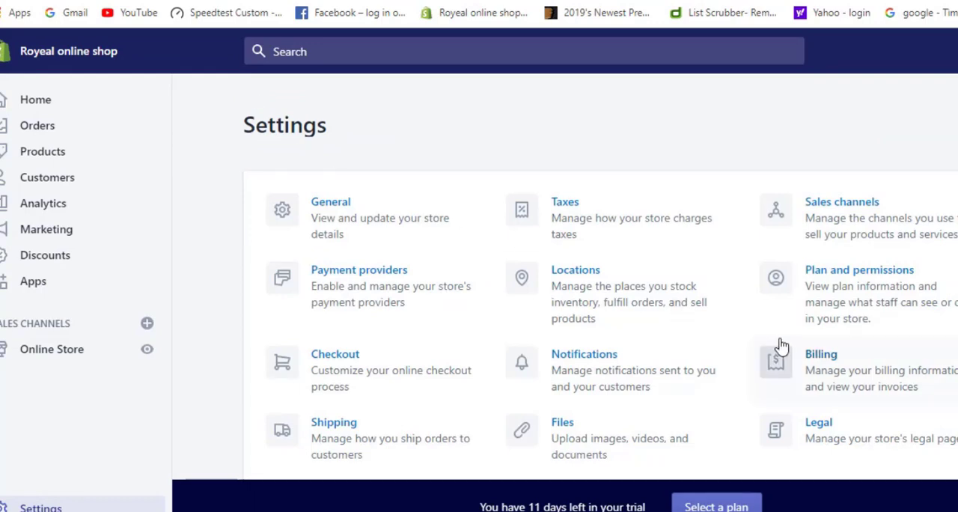
Open the Plan and permissions settings, review the plan details, store owner, staff accounts and login services, and return to the settings overview
{"action": "left_click", "coordinate": [844, 302]}
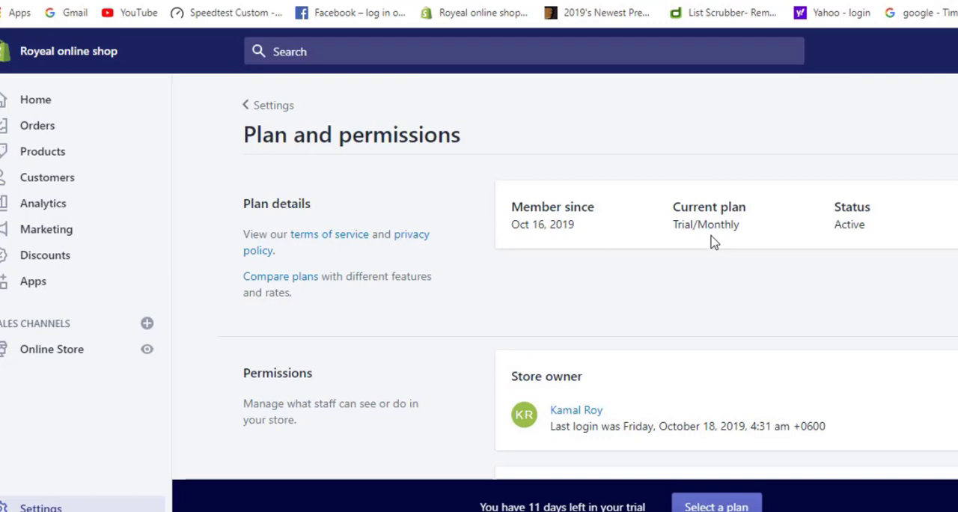
{"action": "scroll", "coordinate": [577, 310], "scroll_direction": "down", "scroll_amount": 3}
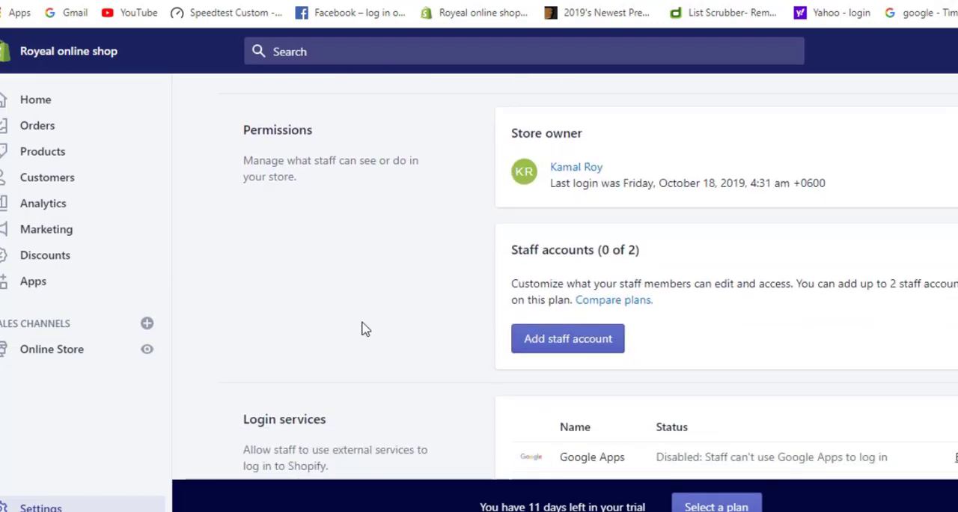
{"action": "scroll", "coordinate": [363, 327], "scroll_direction": "up", "scroll_amount": 3}
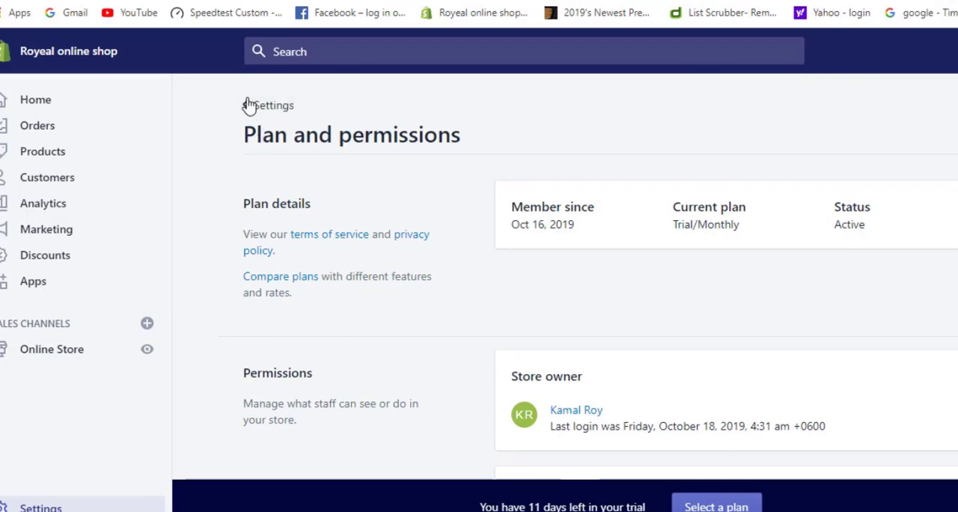
{"action": "left_click", "coordinate": [248, 104]}
Open the Billing settings and review the credit card, PayPal, bills and finance overview sections
{"action": "scroll", "coordinate": [748, 304], "scroll_direction": "down", "scroll_amount": 1}
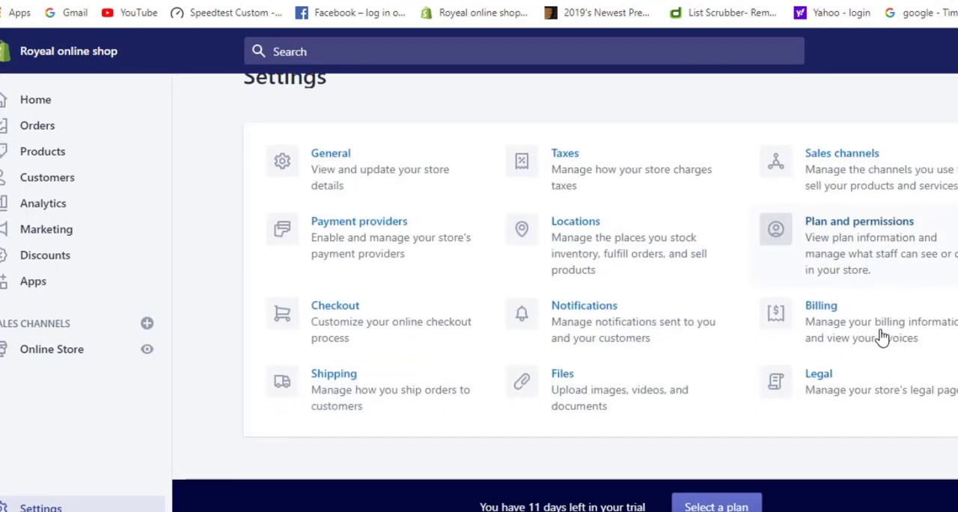
{"action": "left_click", "coordinate": [837, 317]}
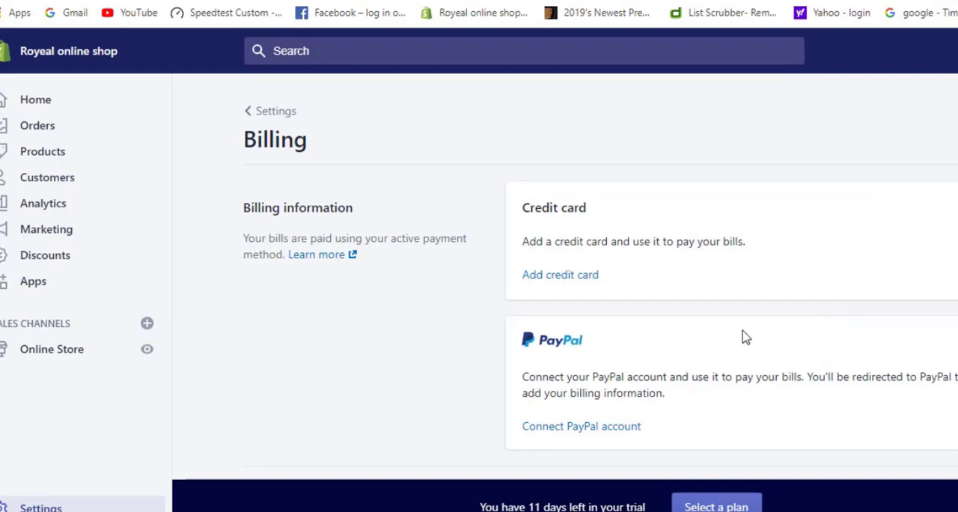
{"action": "scroll", "coordinate": [742, 338], "scroll_direction": "down", "scroll_amount": 2}
{"action": "scroll", "coordinate": [742, 341], "scroll_direction": "down", "scroll_amount": 3}
{"action": "scroll", "coordinate": [741, 342], "scroll_direction": "up", "scroll_amount": 3}
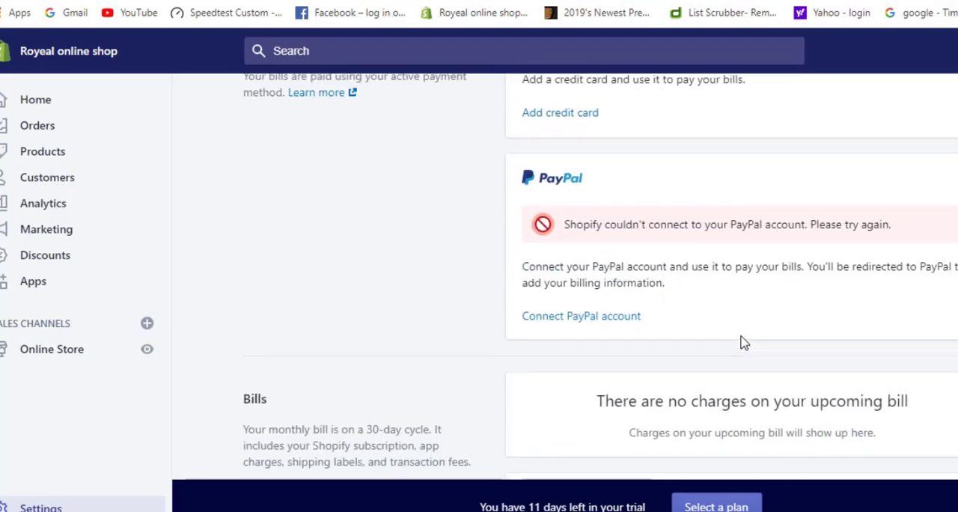
{"action": "scroll", "coordinate": [742, 341], "scroll_direction": "down", "scroll_amount": 3}
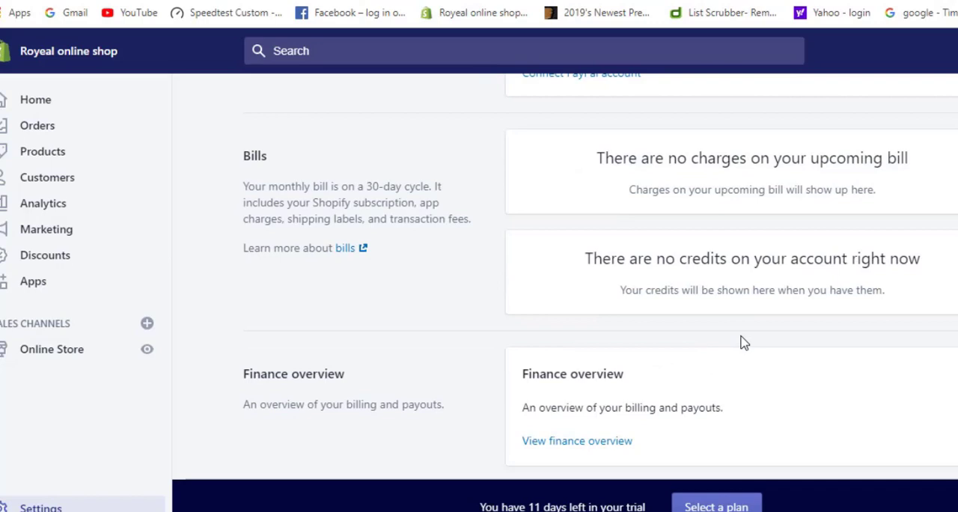
Leave the Billing settings for the settings overview and open the Legal settings
{"action": "scroll", "coordinate": [744, 342], "scroll_direction": "up", "scroll_amount": 5}
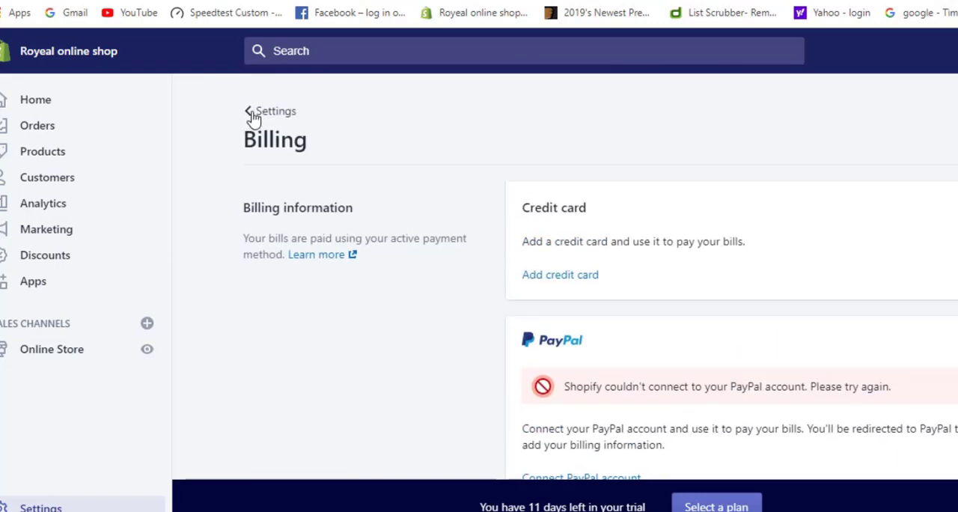
{"action": "left_click", "coordinate": [253, 112]}
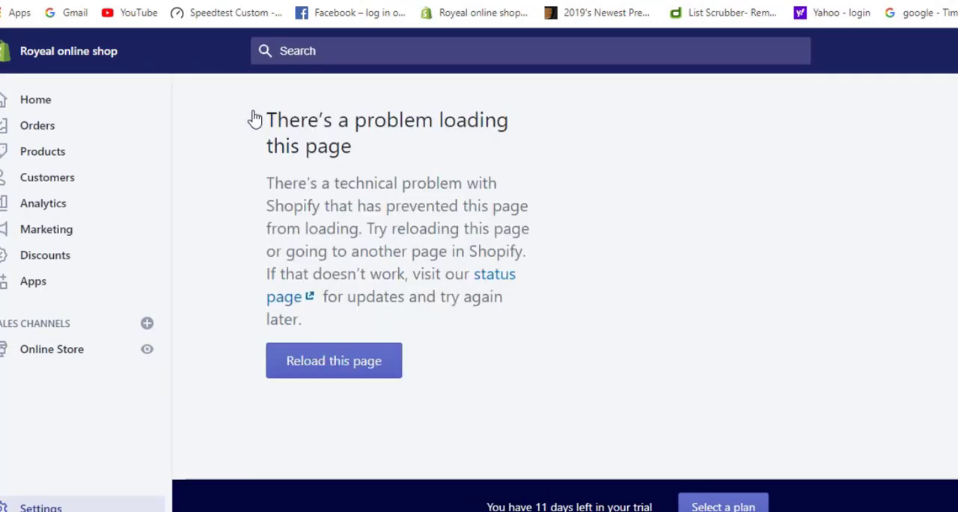
{"action": "scroll", "coordinate": [531, 325], "scroll_direction": "down", "scroll_amount": 1}
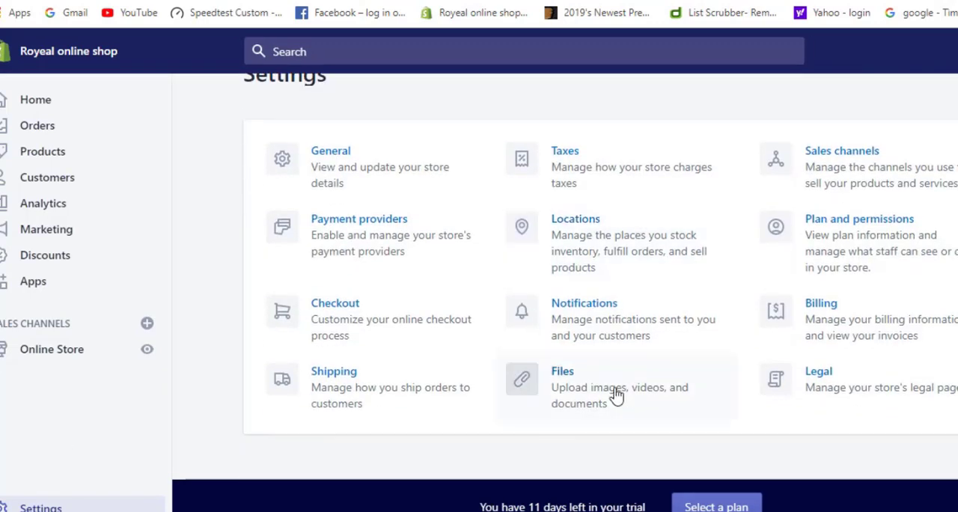
{"action": "left_click", "coordinate": [834, 395]}
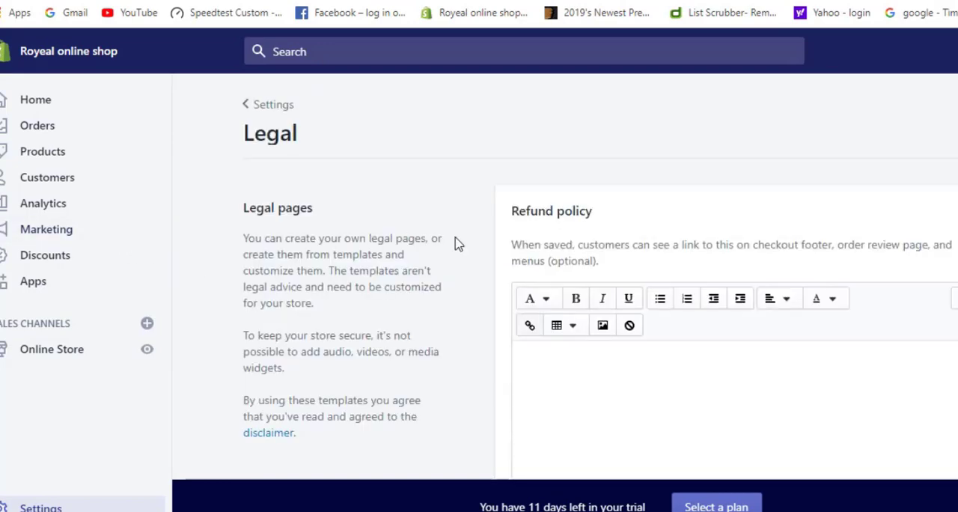
Examine the Refund policy and Privacy policy sections of the Legal page, placing the cursor in each policy's text area
{"action": "scroll", "coordinate": [458, 244], "scroll_direction": "down", "scroll_amount": 2}
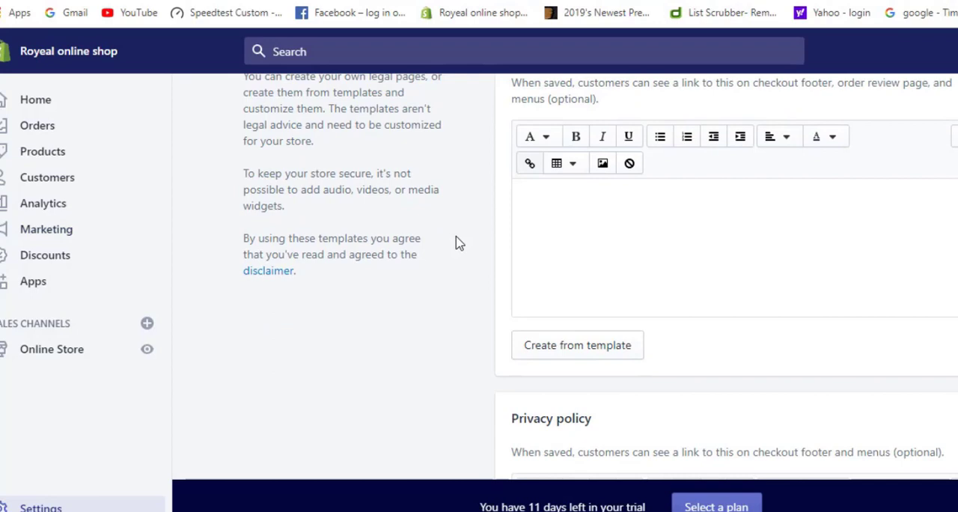
{"action": "scroll", "coordinate": [458, 244], "scroll_direction": "up", "scroll_amount": 2}
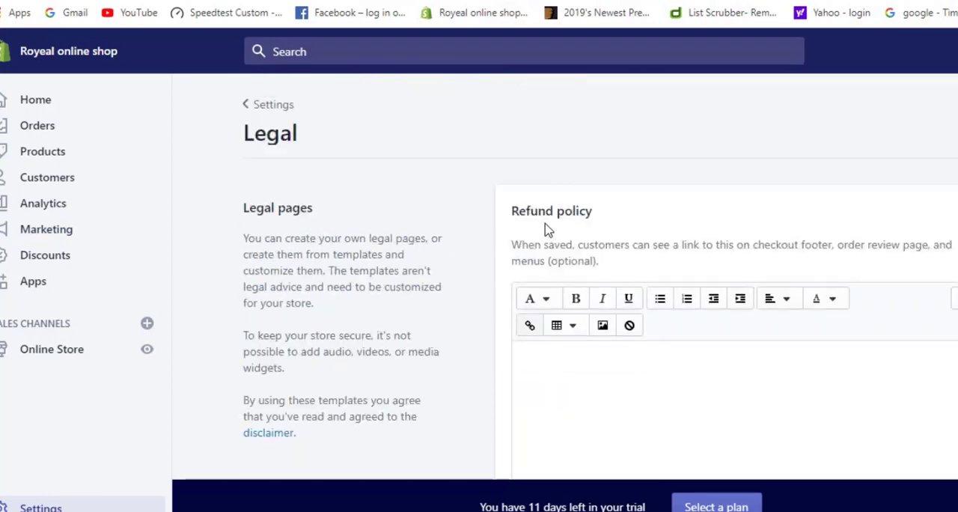
{"action": "scroll", "coordinate": [649, 236], "scroll_direction": "down", "scroll_amount": 2}
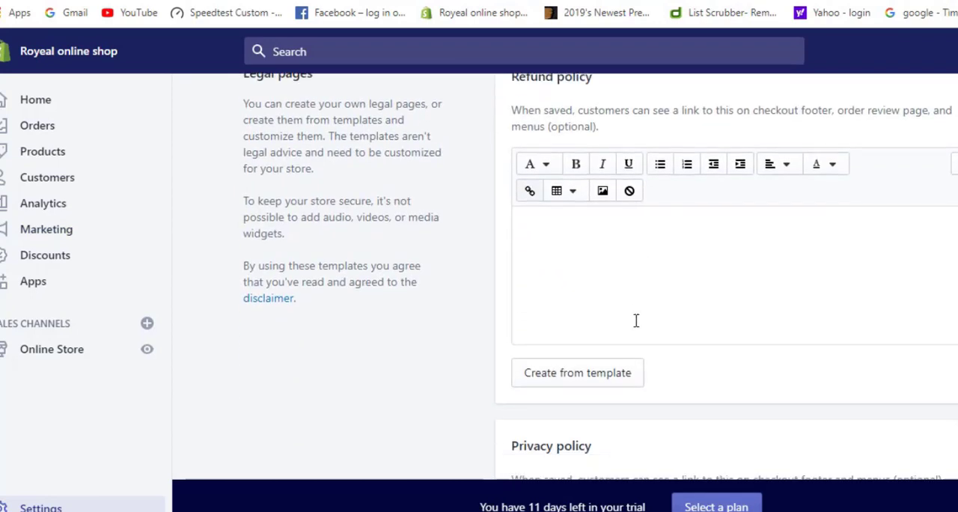
{"action": "left_click", "coordinate": [595, 234]}
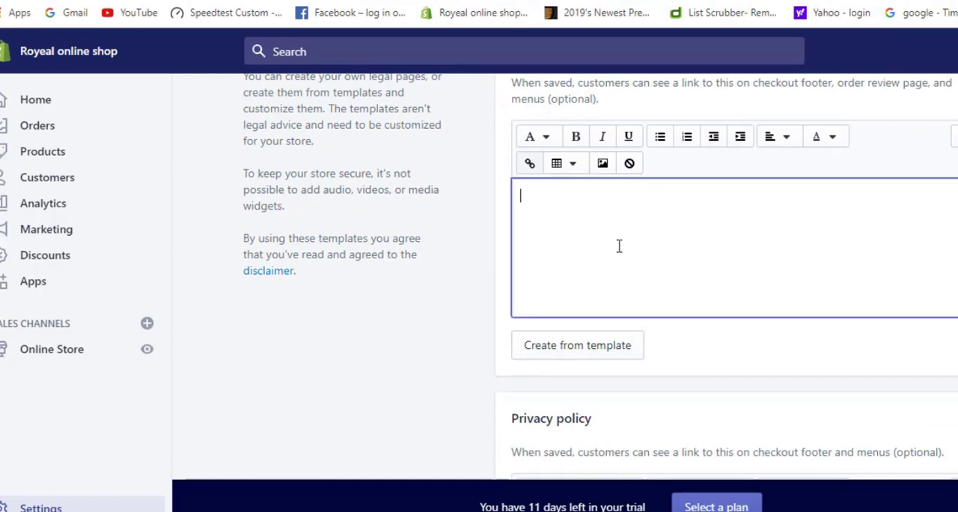
{"action": "scroll", "coordinate": [620, 246], "scroll_direction": "down", "scroll_amount": 3}
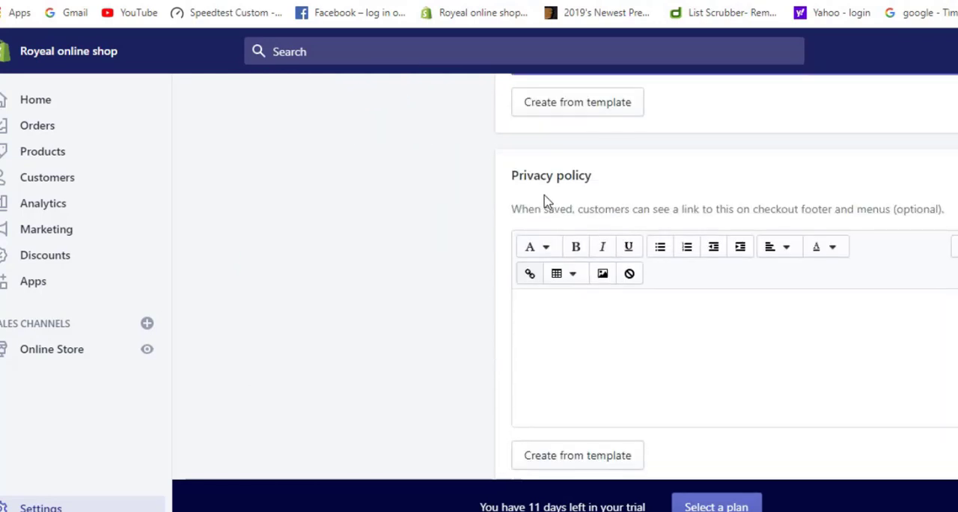
{"action": "scroll", "coordinate": [592, 304], "scroll_direction": "down", "scroll_amount": 3}
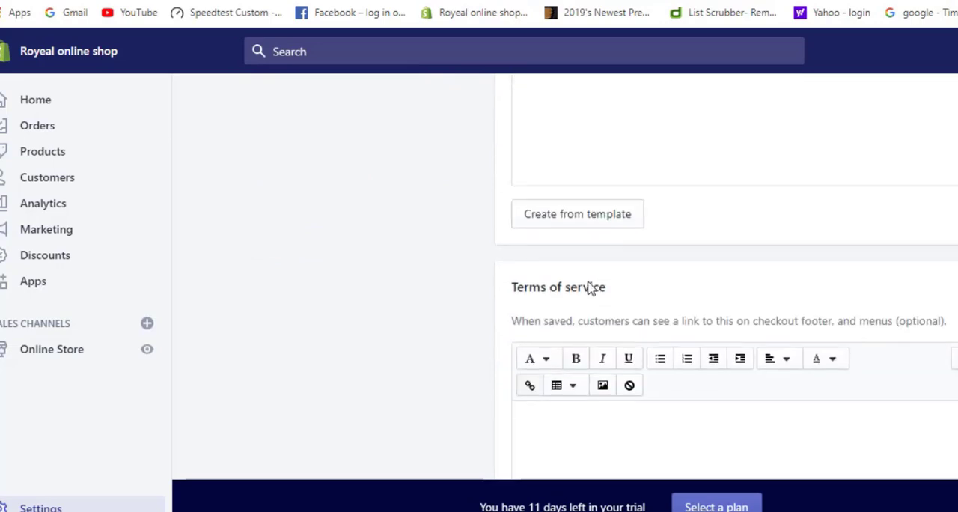
{"action": "left_click", "coordinate": [591, 135]}
{"action": "scroll", "coordinate": [565, 235], "scroll_direction": "up", "scroll_amount": 3}
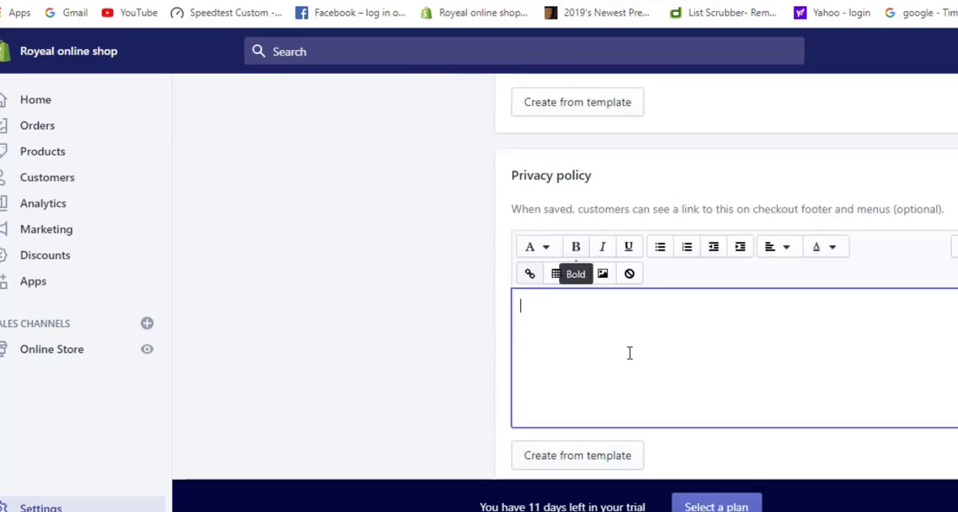
Examine the Terms of service and Shipping policy sections, placing the cursor in the terms of service text area
{"action": "scroll", "coordinate": [675, 372], "scroll_direction": "down", "scroll_amount": 3}
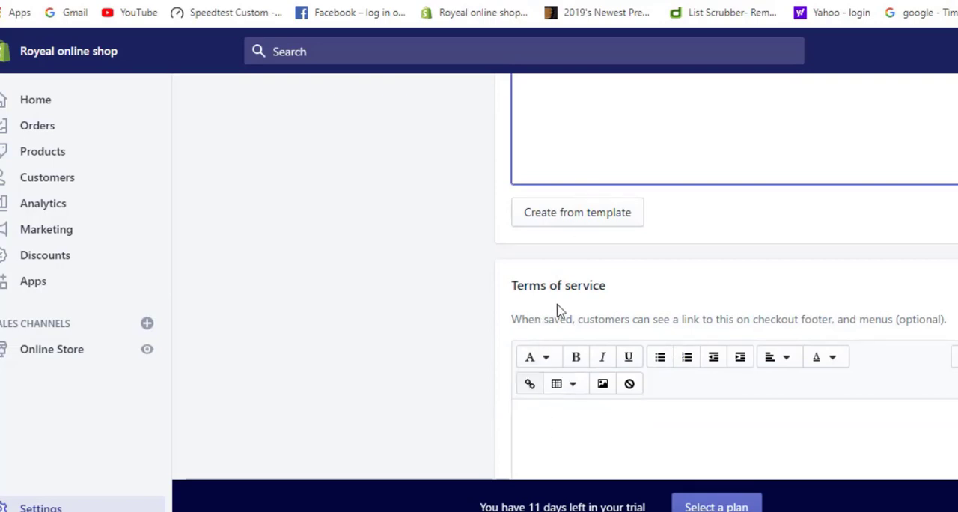
{"action": "scroll", "coordinate": [621, 314], "scroll_direction": "down", "scroll_amount": 3}
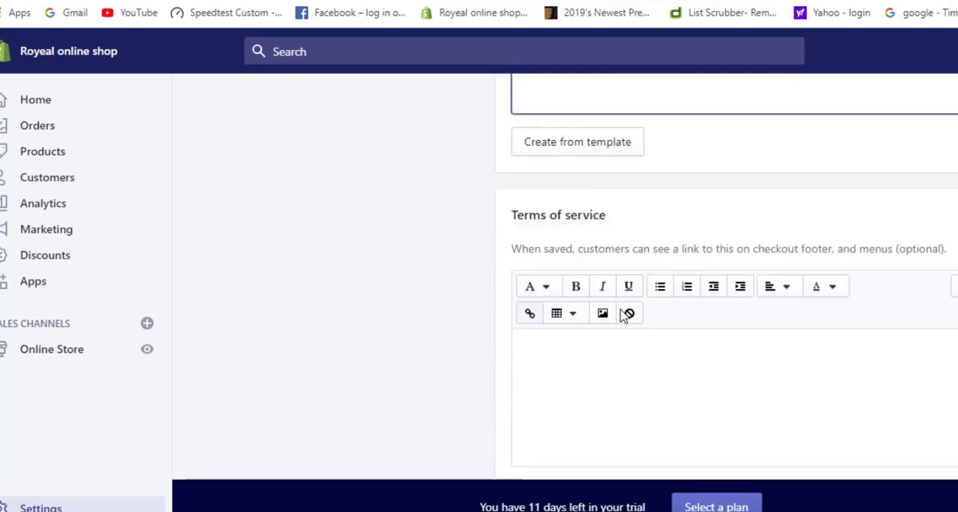
{"action": "left_click", "coordinate": [607, 235]}
{"action": "scroll", "coordinate": [663, 336], "scroll_direction": "down", "scroll_amount": 2}
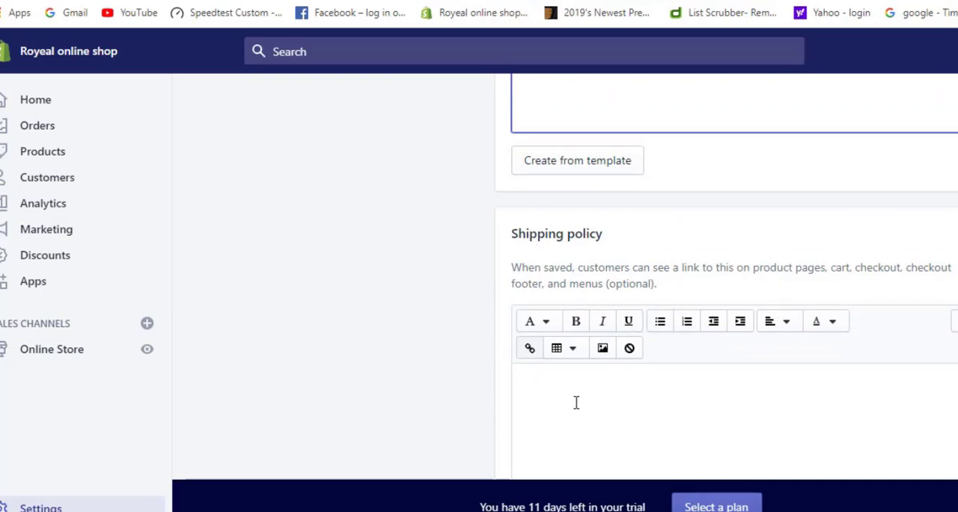
{"action": "scroll", "coordinate": [576, 401], "scroll_direction": "down", "scroll_amount": 2}
Go back to the Refund policy editor and review its text area and the option to create the policy from a template
{"action": "scroll", "coordinate": [575, 404], "scroll_direction": "up", "scroll_amount": 12}
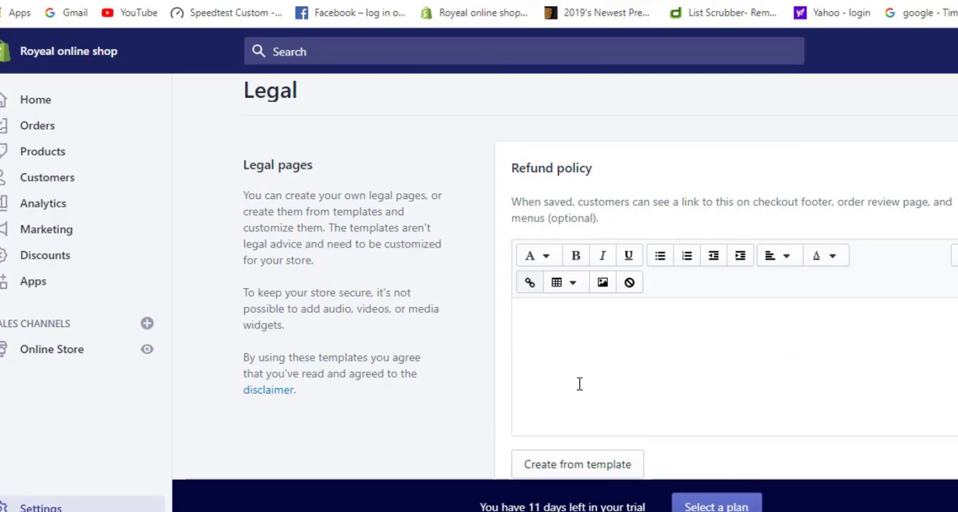
{"action": "left_click", "coordinate": [668, 348]}
{"action": "scroll", "coordinate": [699, 359], "scroll_direction": "down", "scroll_amount": 4}
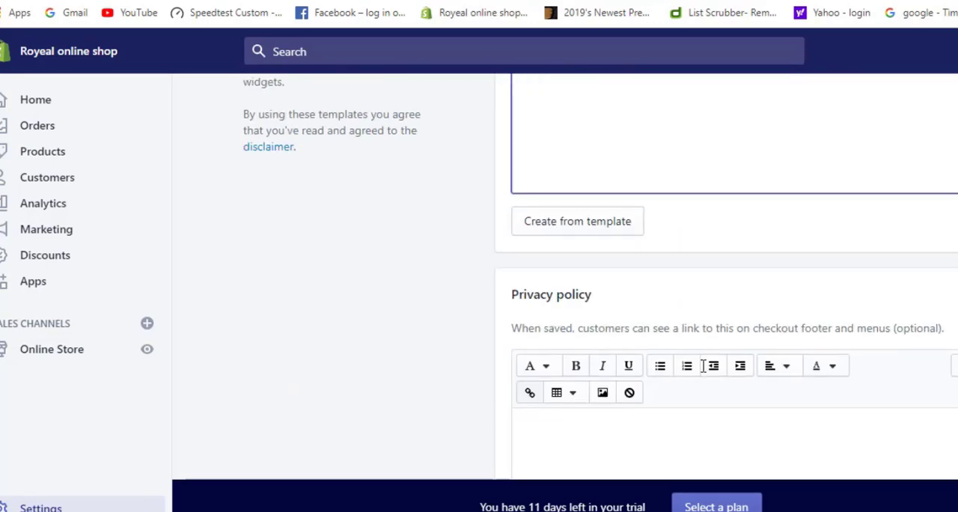
{"action": "scroll", "coordinate": [283, 329], "scroll_direction": "up", "scroll_amount": 4}
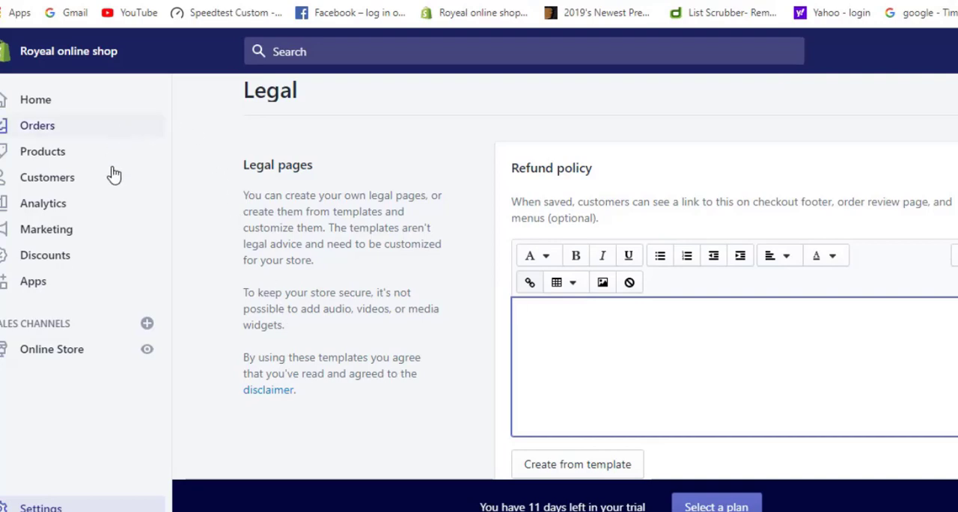
Return to the settings overview to look over all the settings categories, and open the store's Apps page
{"action": "left_click", "coordinate": [47, 506]}
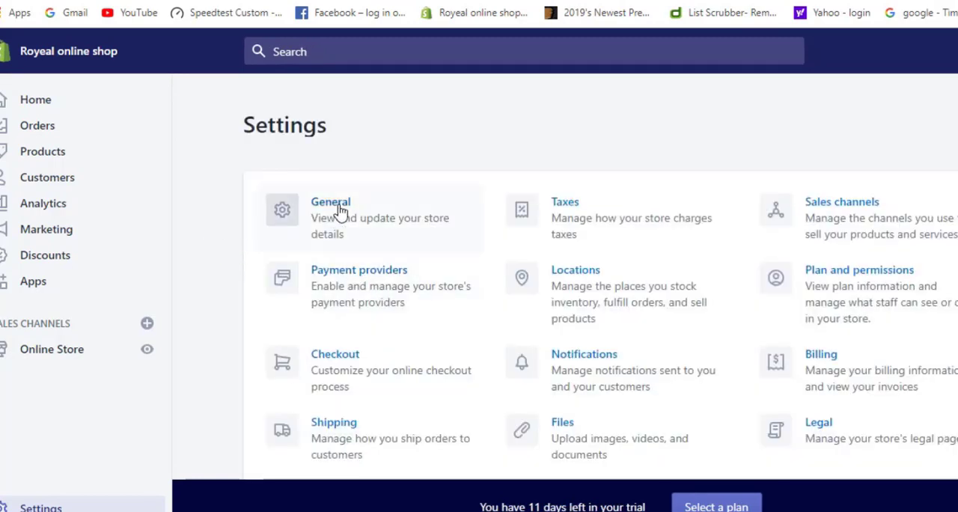
{"action": "scroll", "coordinate": [800, 345], "scroll_direction": "down", "scroll_amount": 1}
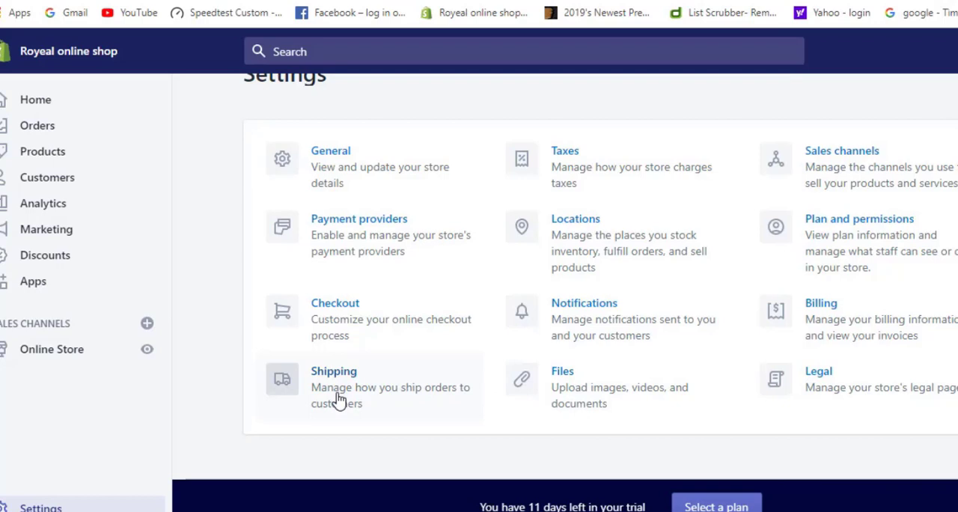
{"action": "left_click", "coordinate": [18, 279]}
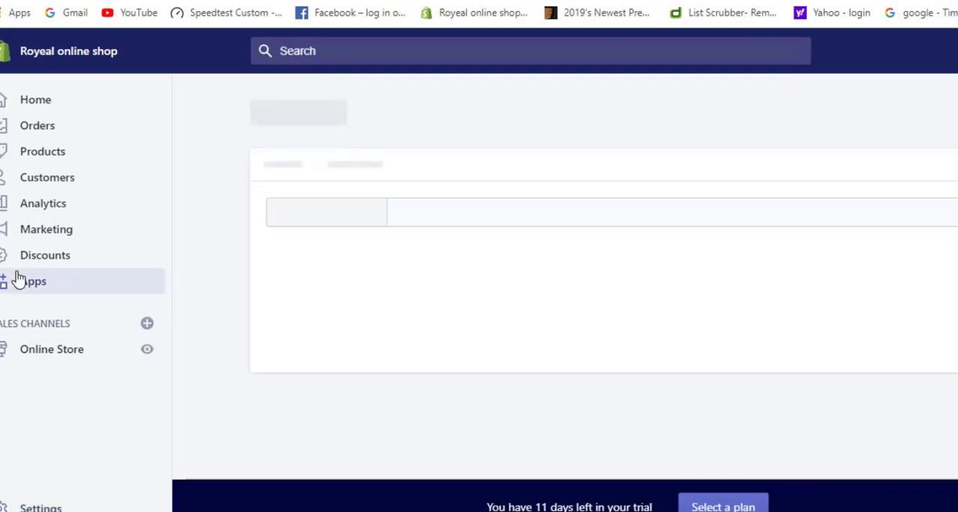